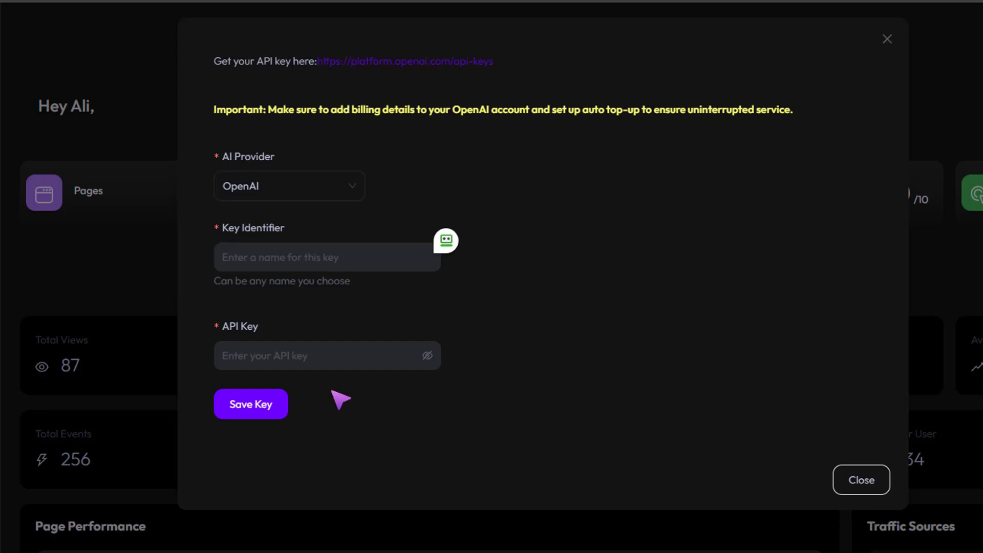
Step: Close the key form and open AI Settings, reviewing the Add New AI Key instructions and key source
{"action": "left_click", "coordinate": [887, 39]}
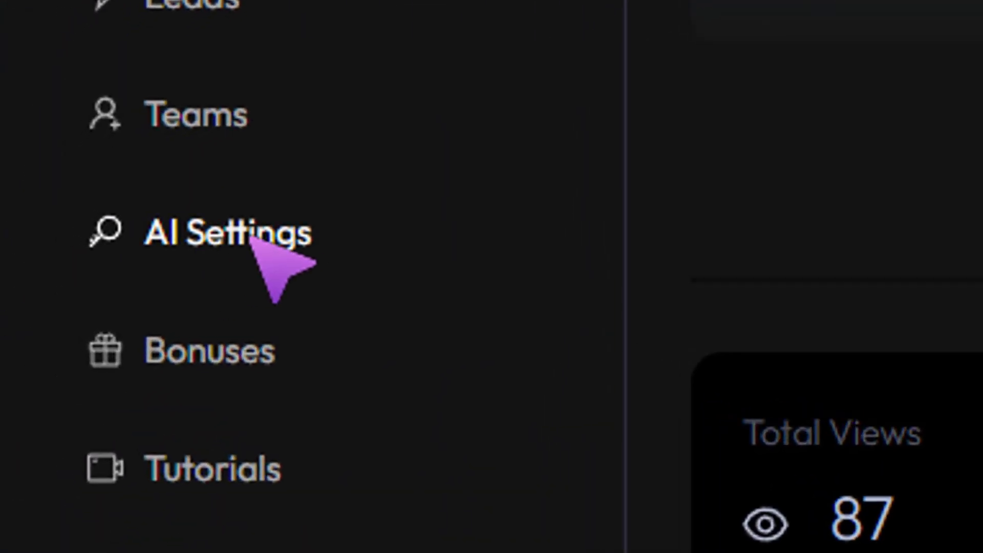
{"action": "left_click", "coordinate": [250, 239]}
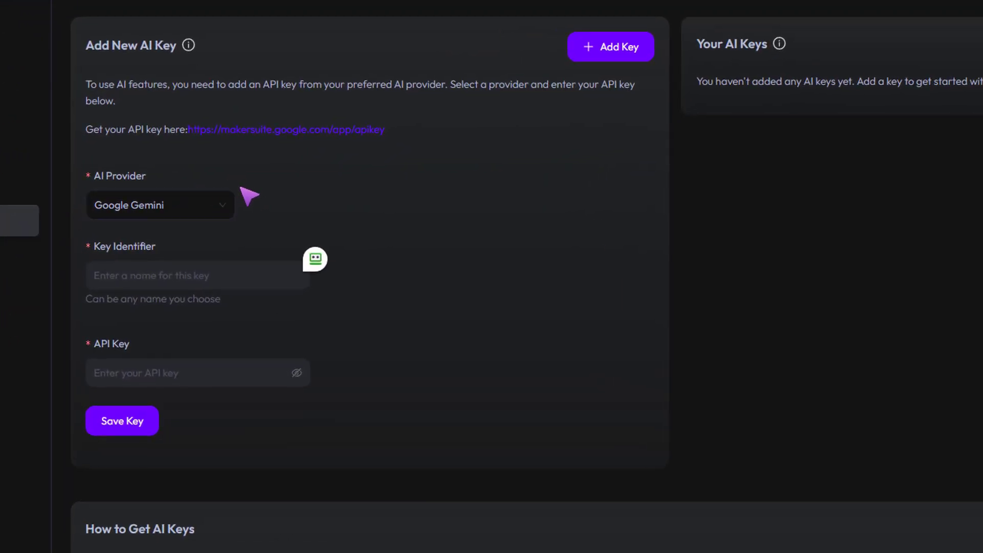
{"action": "scroll", "coordinate": [253, 228], "scroll_direction": "down", "scroll_amount": 2}
{"action": "scroll", "coordinate": [257, 226], "scroll_direction": "up", "scroll_amount": 2}
{"action": "left_click_drag", "start_coordinate": [86, 46], "coordinate": [179, 49]}
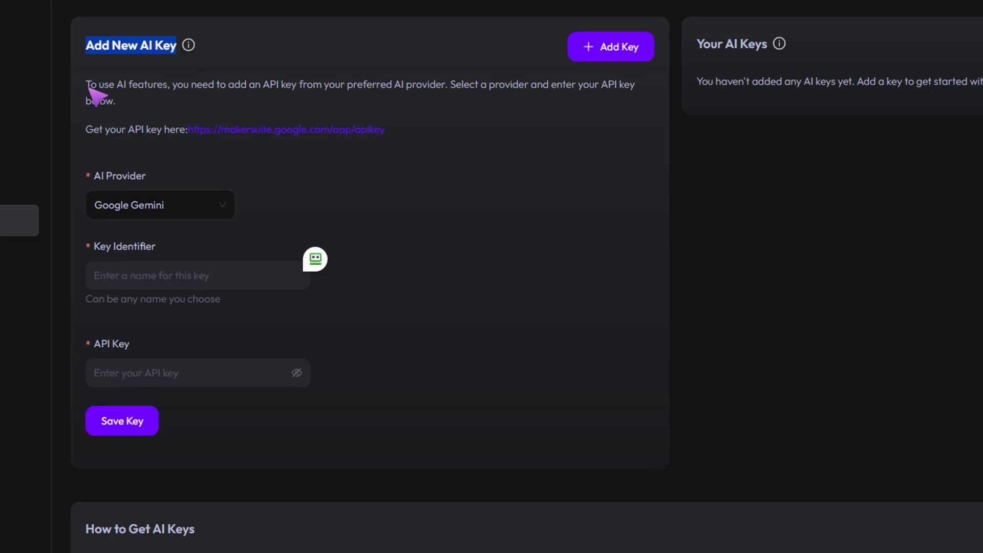
{"action": "left_click_drag", "start_coordinate": [88, 86], "coordinate": [298, 91]}
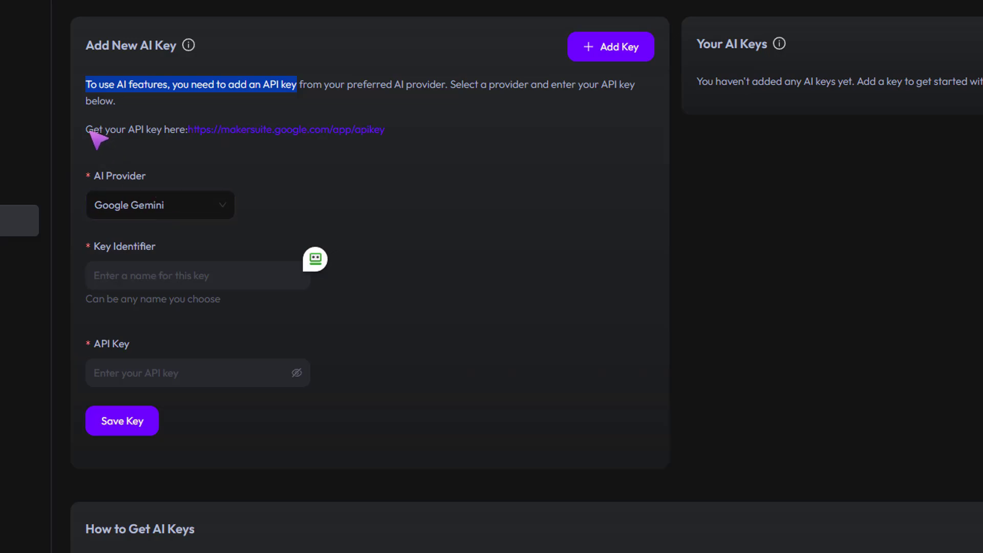
{"action": "left_click_drag", "start_coordinate": [86, 130], "coordinate": [176, 134]}
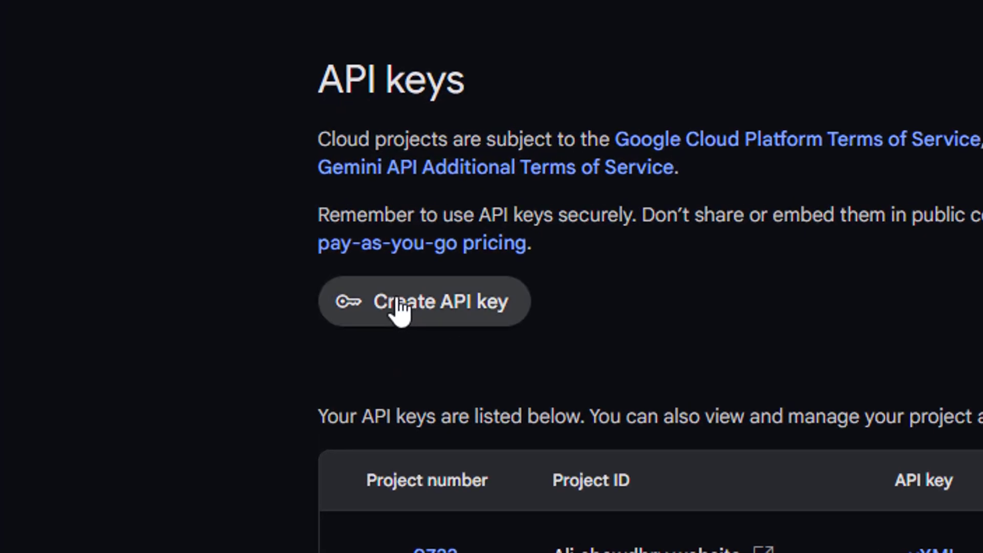
Step: Create a Gemini API key in the existing website project and copy it
{"action": "left_click", "coordinate": [466, 313]}
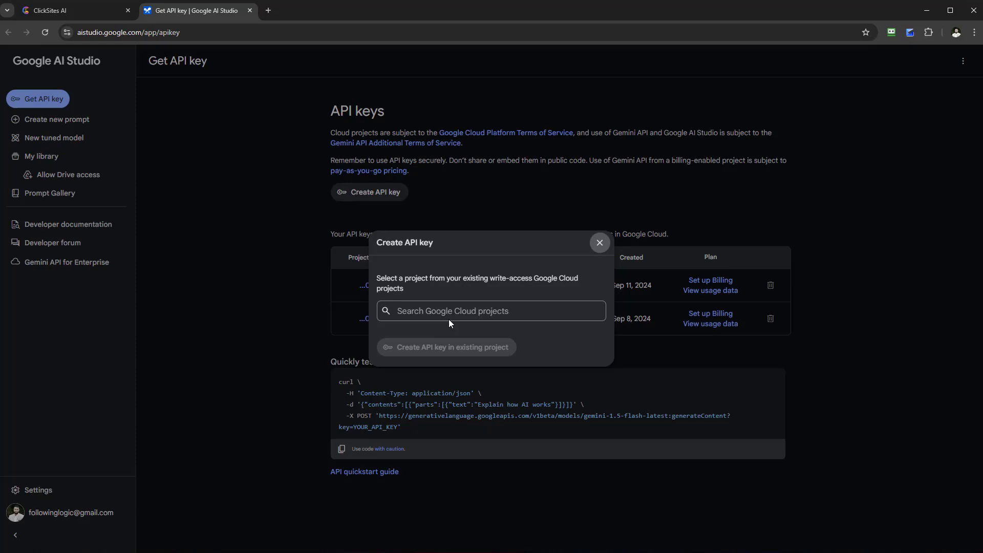
{"action": "left_click", "coordinate": [449, 320]}
{"action": "left_click", "coordinate": [447, 358]}
{"action": "left_click", "coordinate": [450, 352]}
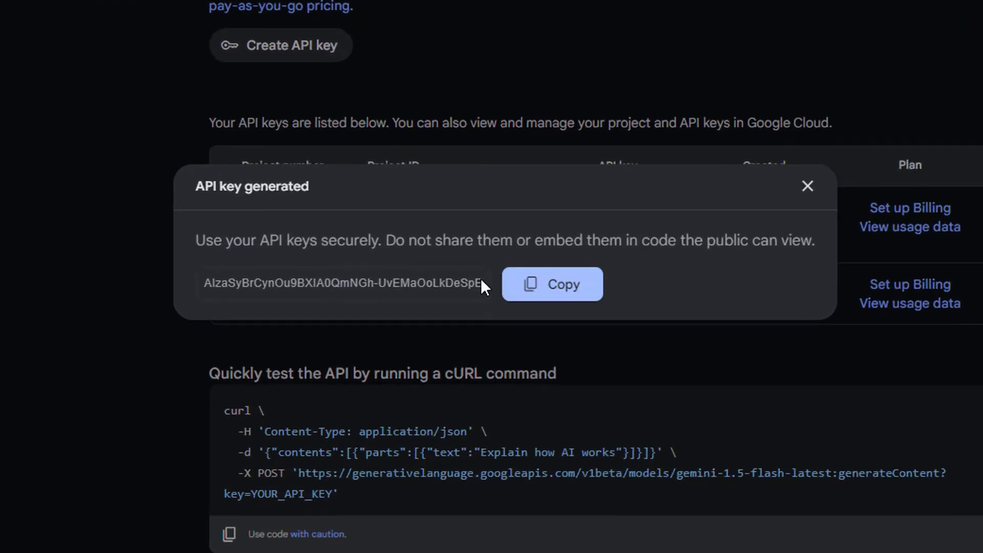
{"action": "left_click_drag", "start_coordinate": [209, 288], "coordinate": [477, 289]}
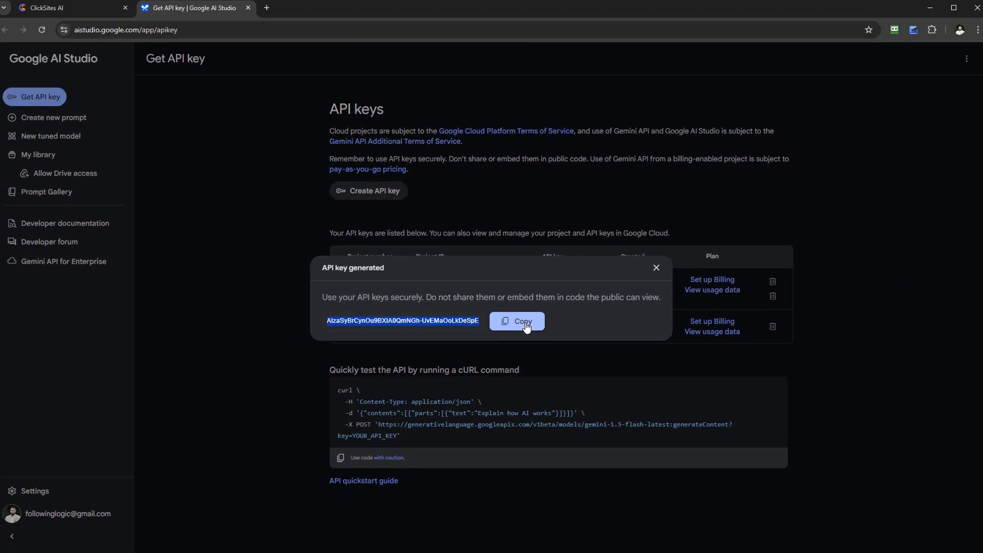
{"action": "left_click", "coordinate": [552, 284]}
Step: Save the pasted Gemini key in ClickSites AI as the default key named 'Google keyz'
{"action": "left_click", "coordinate": [79, 14]}
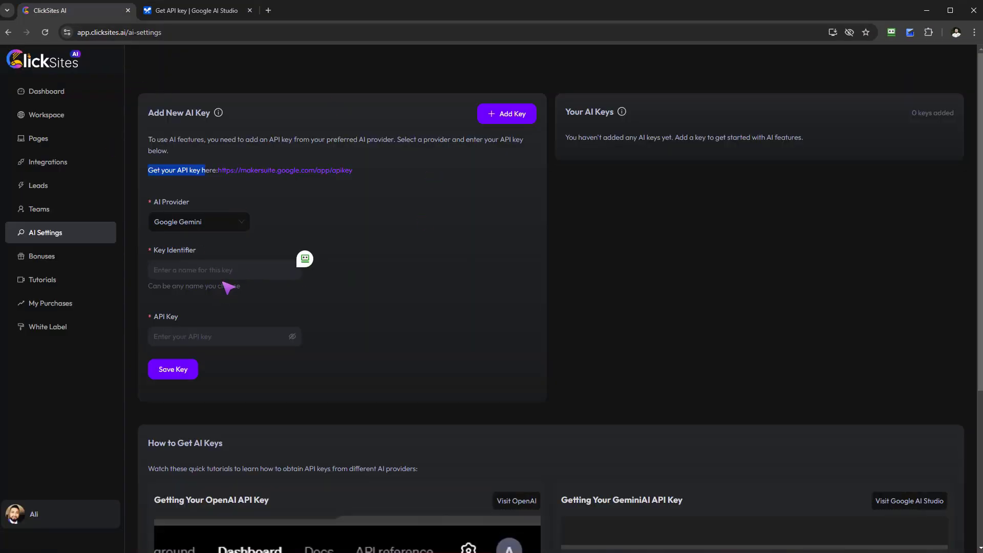
{"action": "left_click", "coordinate": [241, 281]}
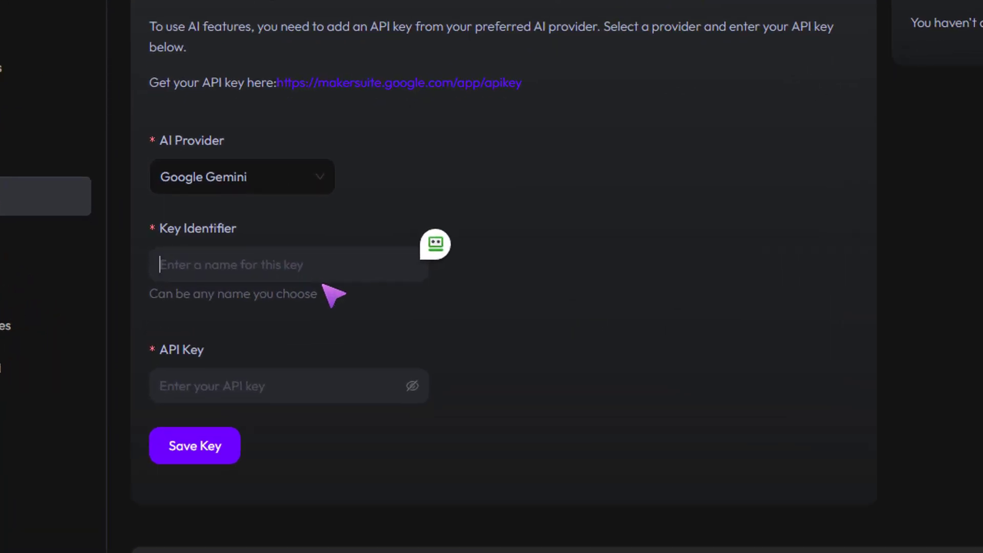
{"action": "type", "text": "Google keyz"}
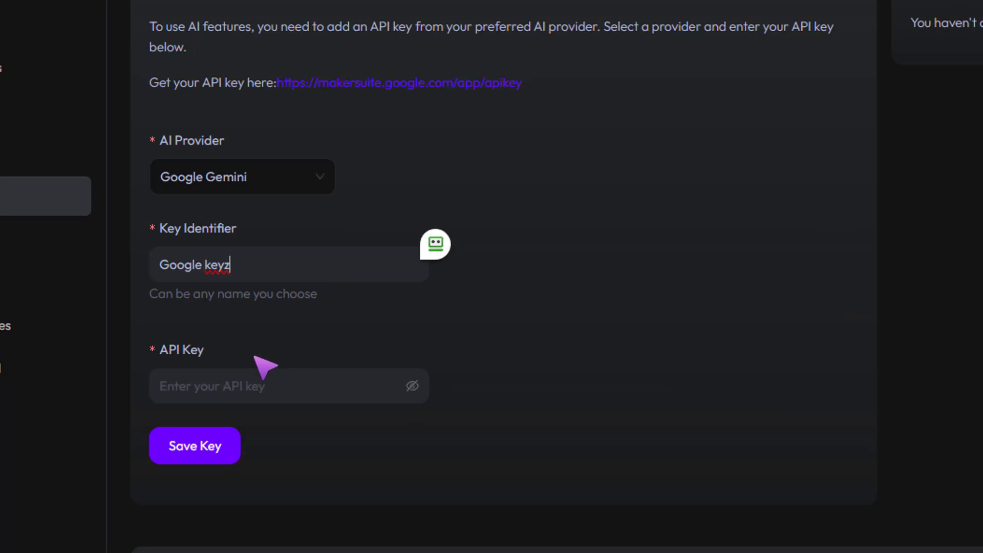
{"action": "left_click", "coordinate": [255, 379]}
{"action": "right_click", "coordinate": [254, 379]}
{"action": "left_click", "coordinate": [309, 59]}
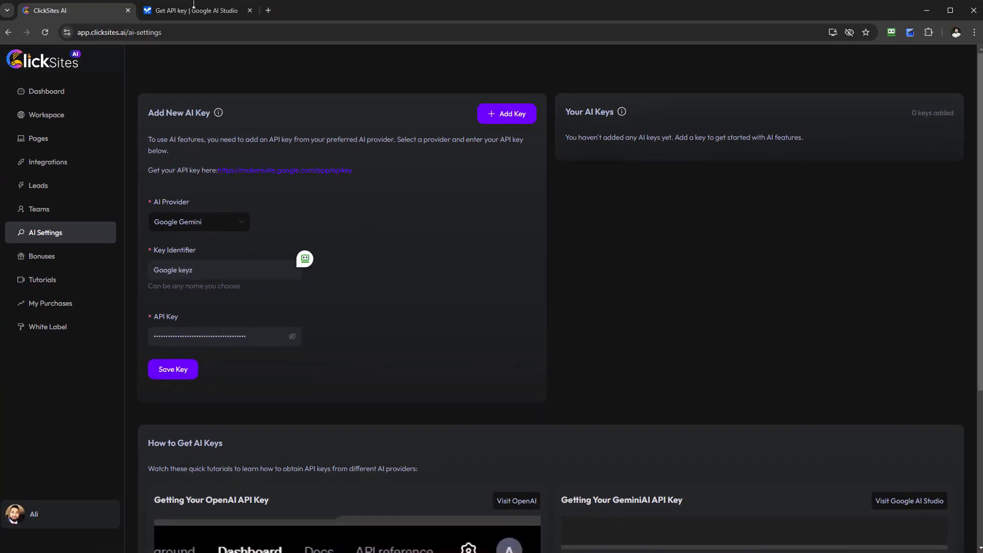
{"action": "left_click", "coordinate": [194, 6]}
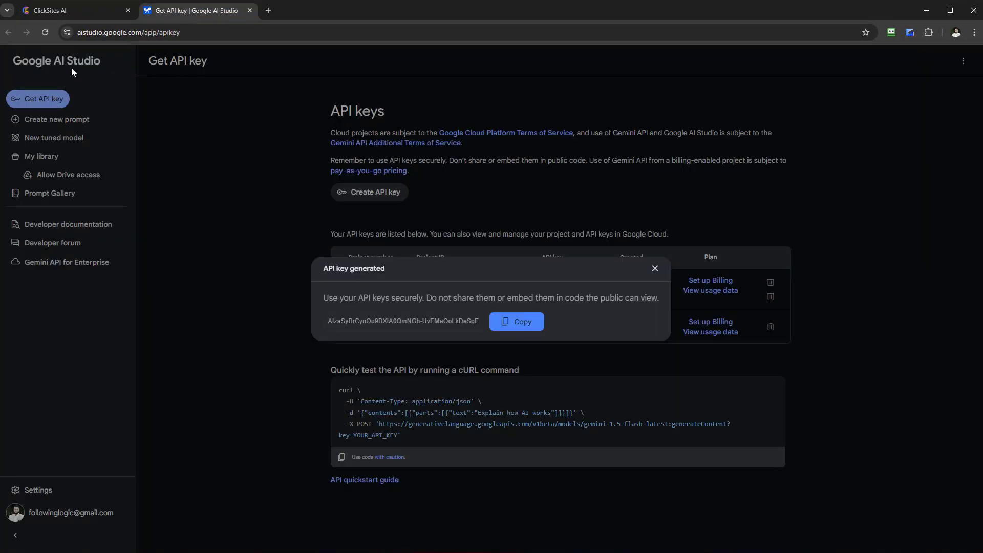
{"action": "left_click", "coordinate": [110, 15]}
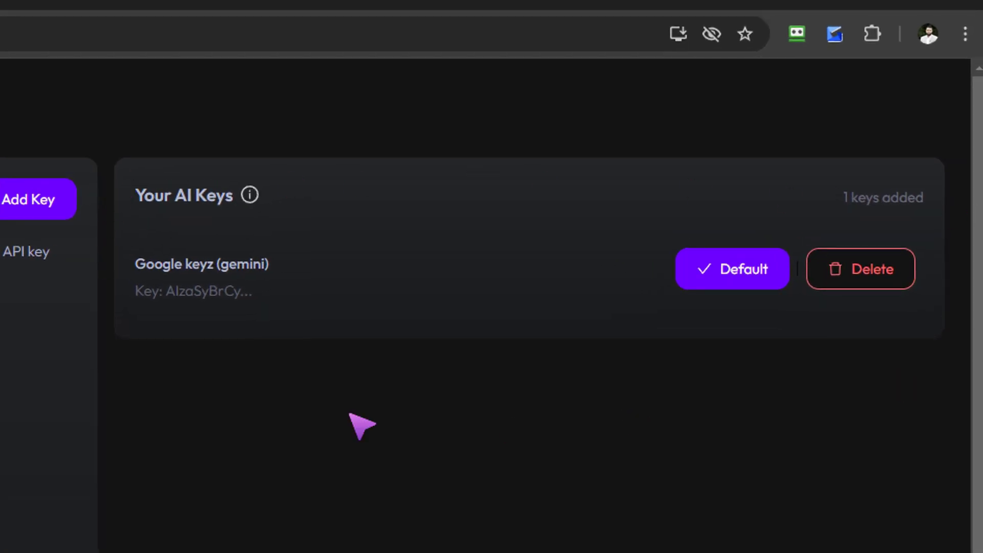
{"action": "left_click_drag", "start_coordinate": [136, 190], "coordinate": [685, 277]}
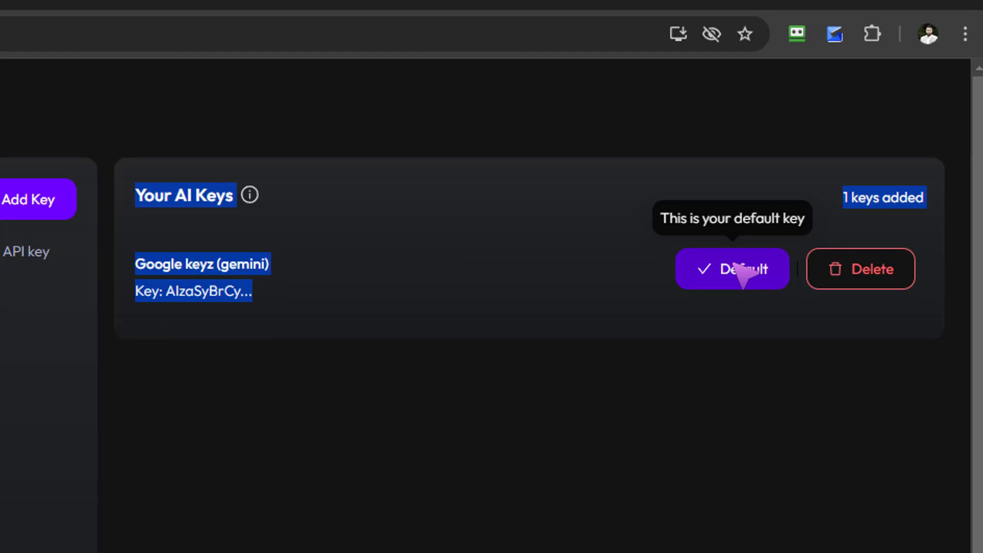
{"action": "left_click", "coordinate": [652, 334]}
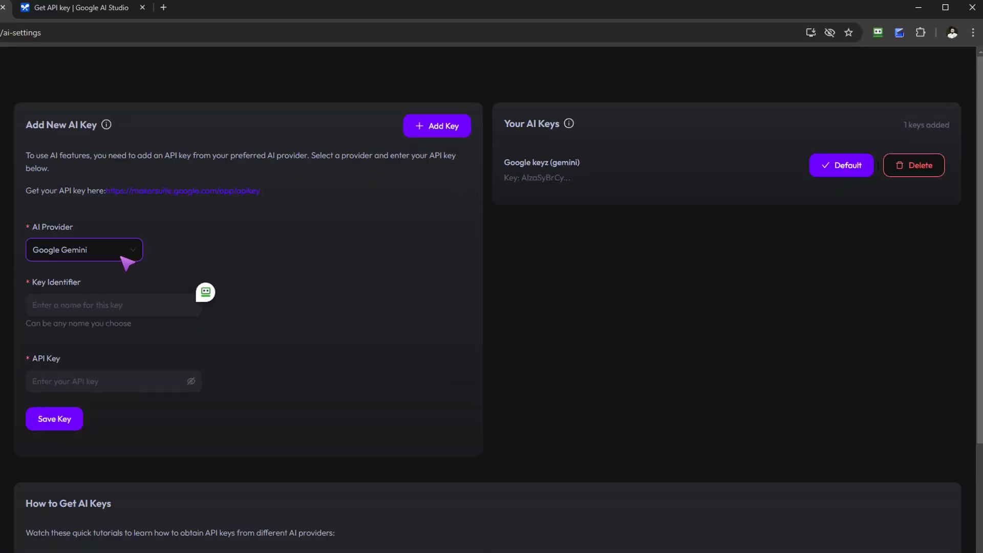
Step: Set the AI provider to OpenAI, then dismiss Google AI Studio's generated-key notice
{"action": "left_click", "coordinate": [123, 258]}
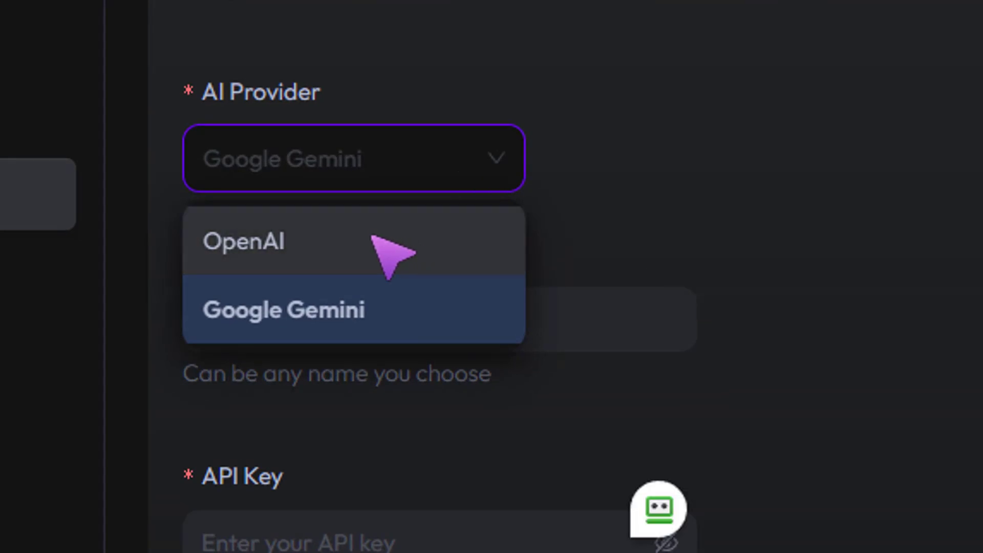
{"action": "left_click", "coordinate": [392, 254]}
{"action": "left_click", "coordinate": [414, 156]}
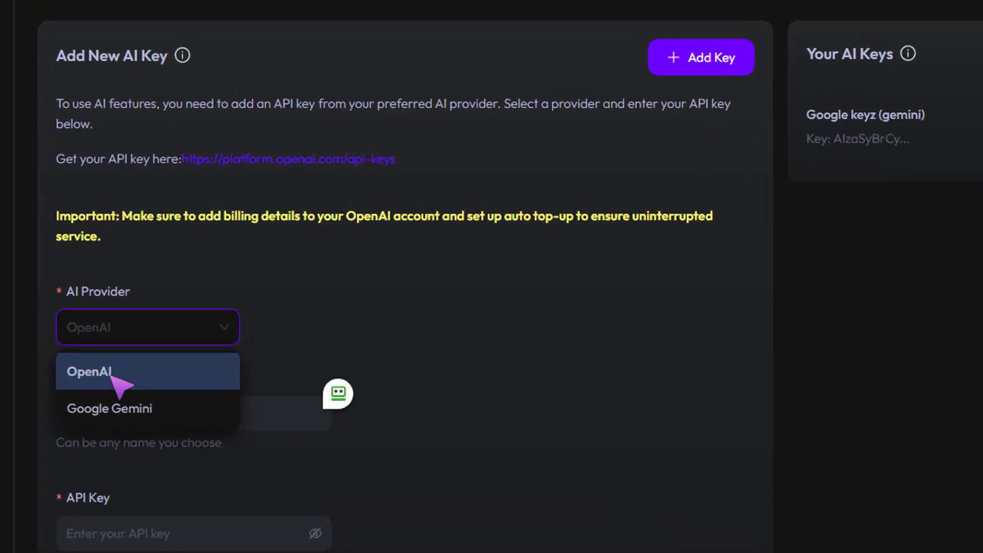
{"action": "left_click", "coordinate": [250, 283]}
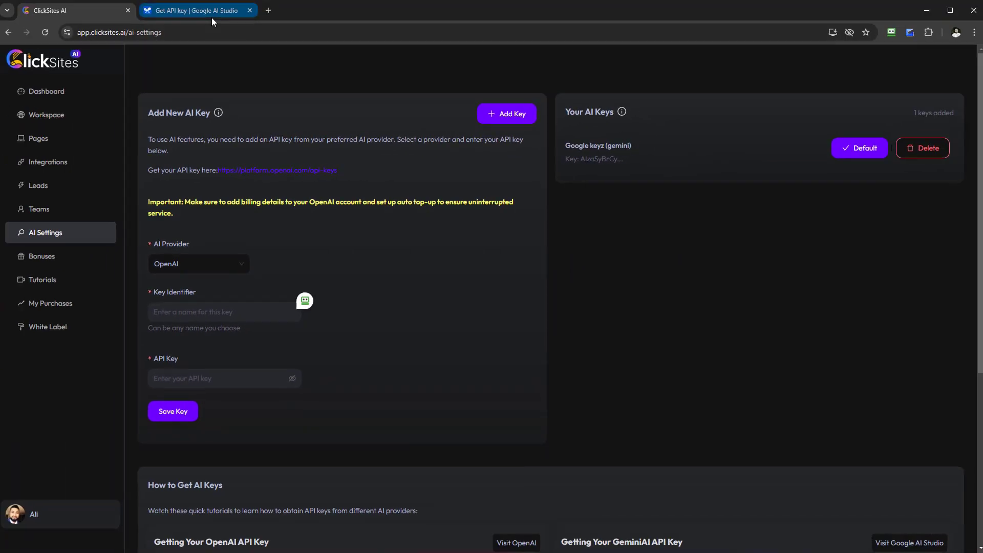
{"action": "left_click", "coordinate": [211, 15]}
{"action": "left_click", "coordinate": [651, 268]}
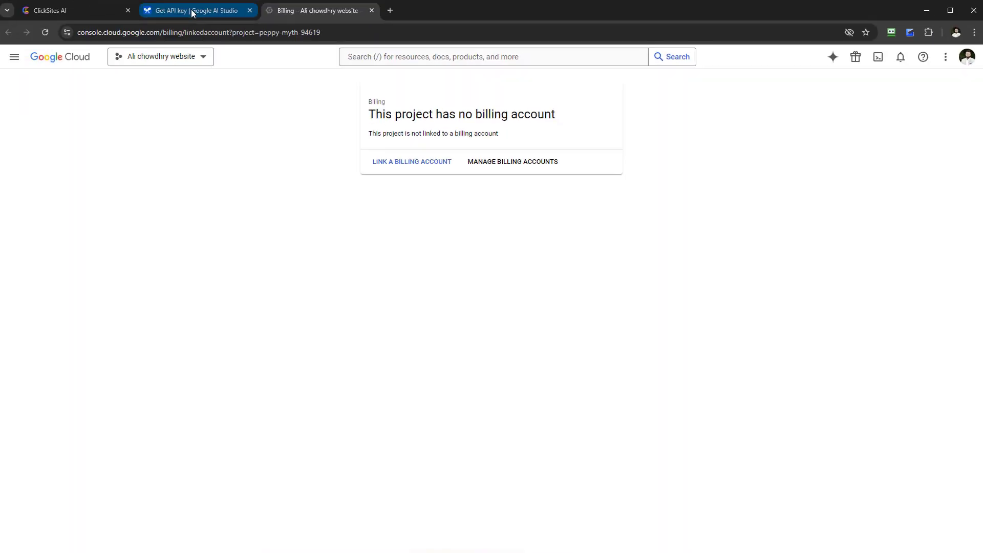
Step: Leave the billing page and return to the AI Studio API key list
{"action": "left_click", "coordinate": [195, 15]}
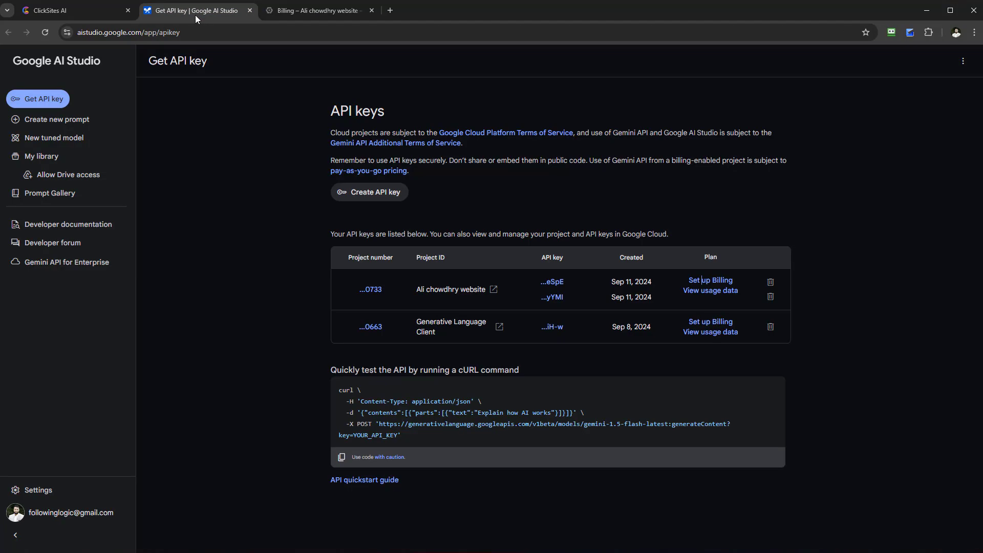
Step: In ClickSites AI's AI Settings, toggle the provider to Google Gemini and back to OpenAI
{"action": "left_click", "coordinate": [92, 18]}
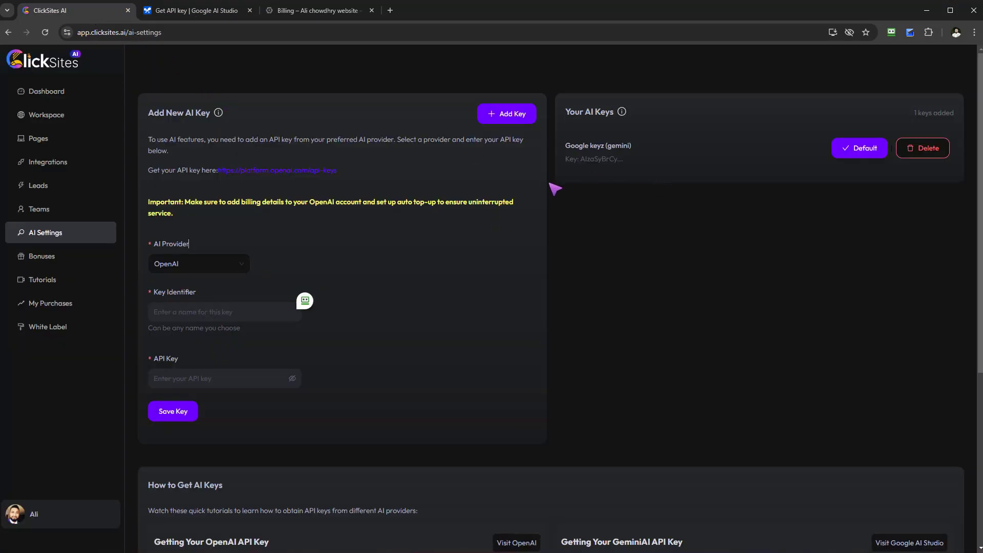
{"action": "left_click_drag", "start_coordinate": [153, 244], "coordinate": [209, 241]}
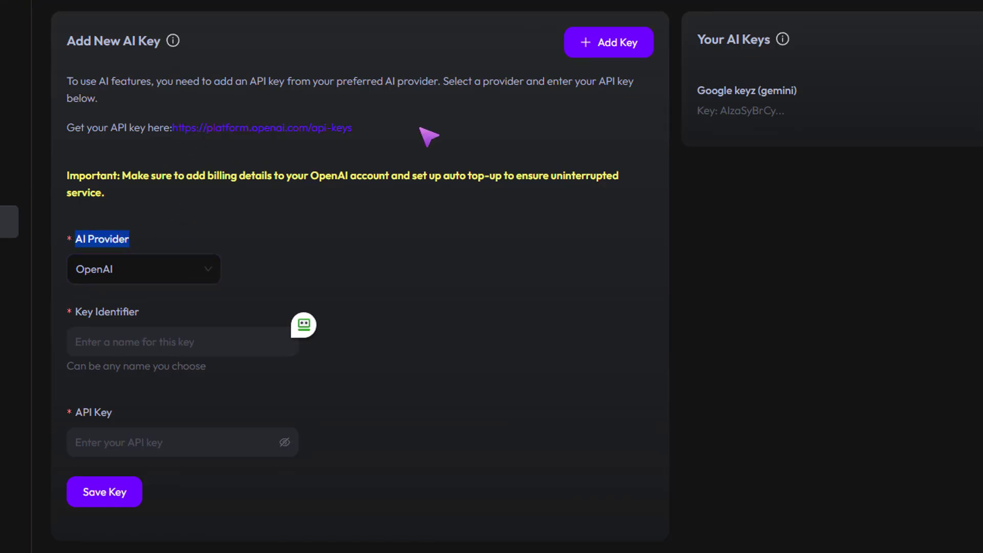
{"action": "left_click", "coordinate": [353, 110]}
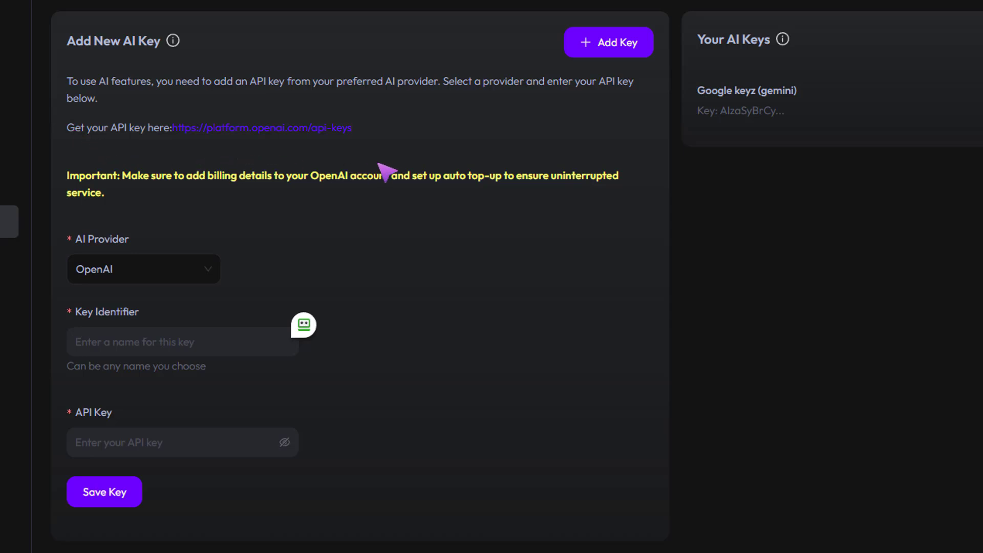
{"action": "left_click", "coordinate": [192, 273]}
{"action": "left_click", "coordinate": [135, 340]}
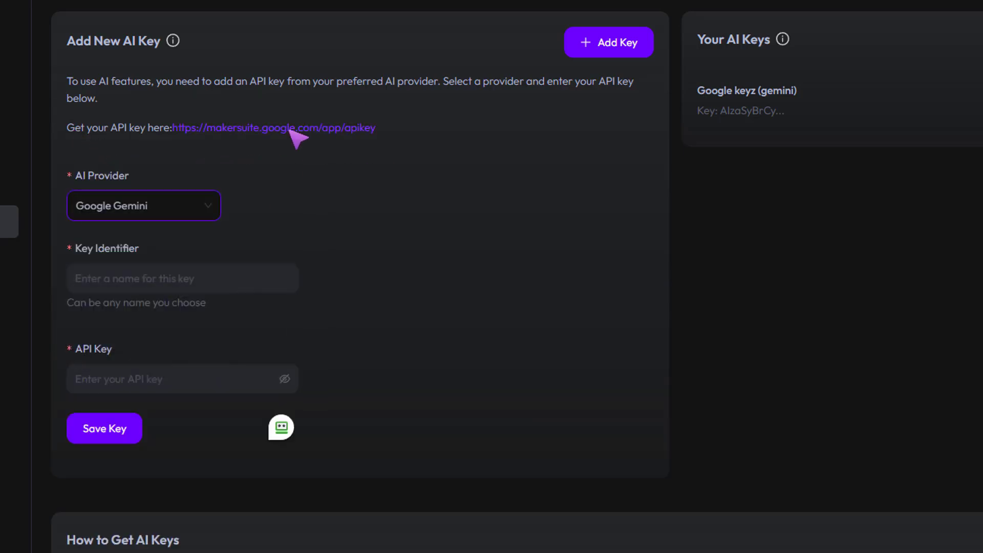
{"action": "left_click", "coordinate": [193, 205]}
{"action": "left_click", "coordinate": [164, 259]}
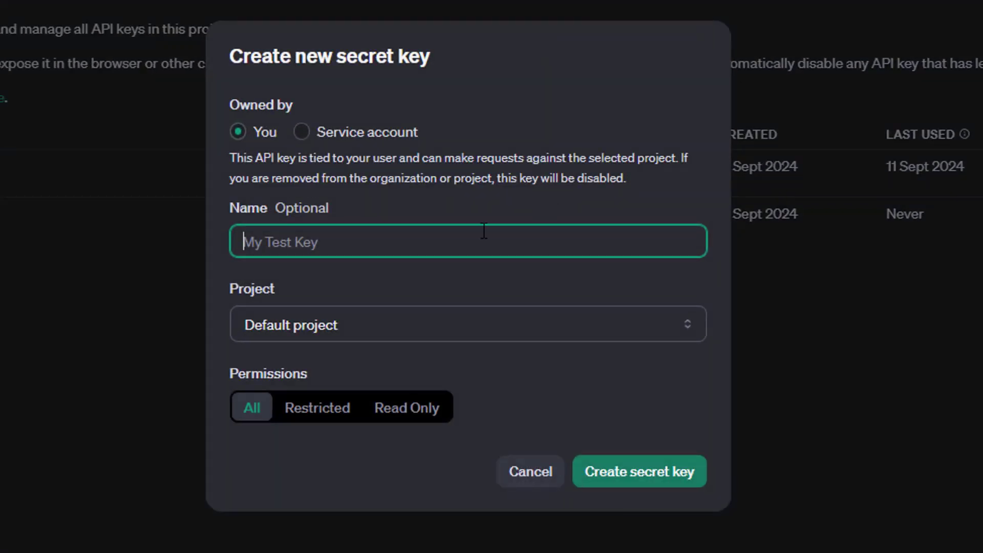
Step: Create an OpenAI secret key named 'open ai keyz' with all permissions and copy it
{"action": "type", "text": "open ai keyz"}
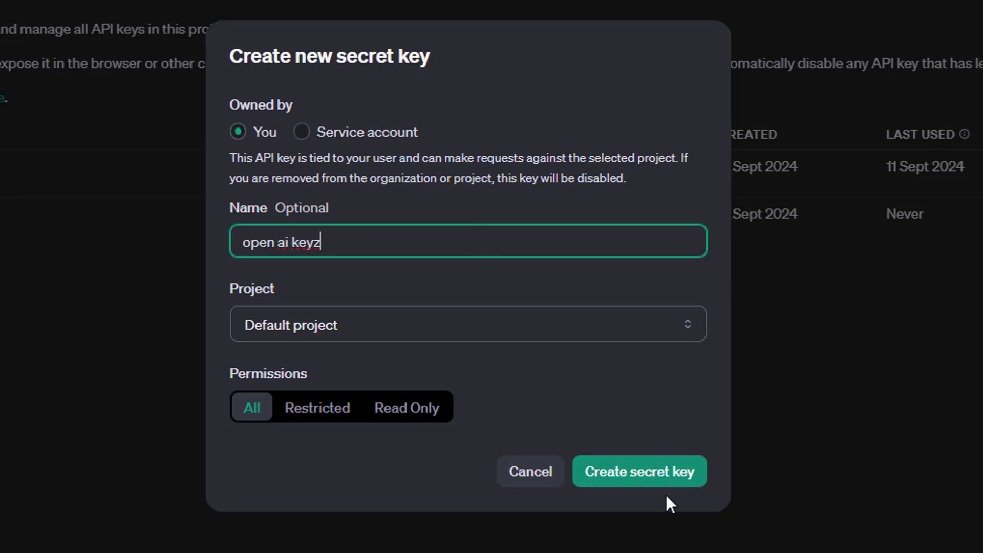
{"action": "left_click", "coordinate": [661, 471]}
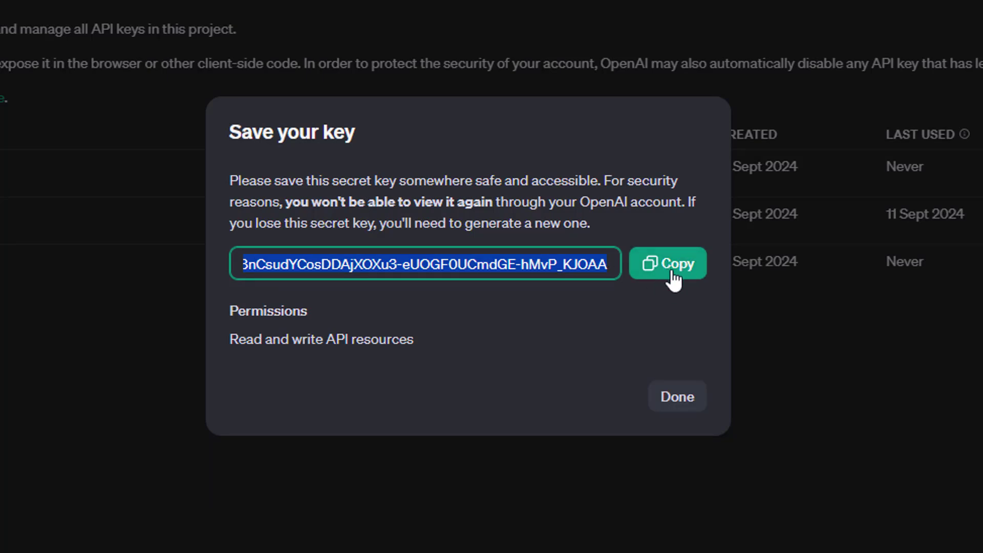
{"action": "key", "text": "alt+Tab"}
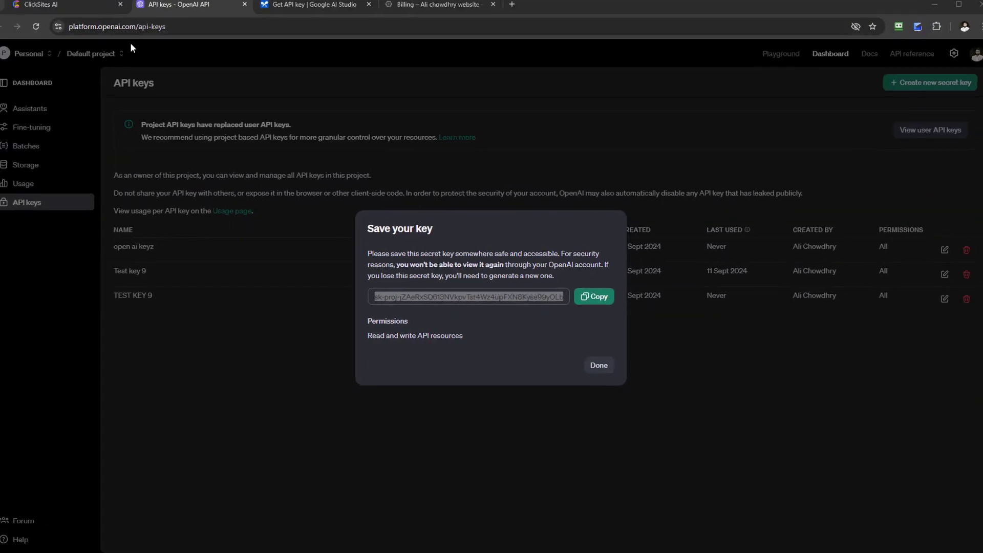
Step: Save the copied OpenAI key in ClickSites AI under the identifier 'open ai keyz'
{"action": "key", "text": "alt+Tab"}
{"action": "left_click", "coordinate": [76, 11]}
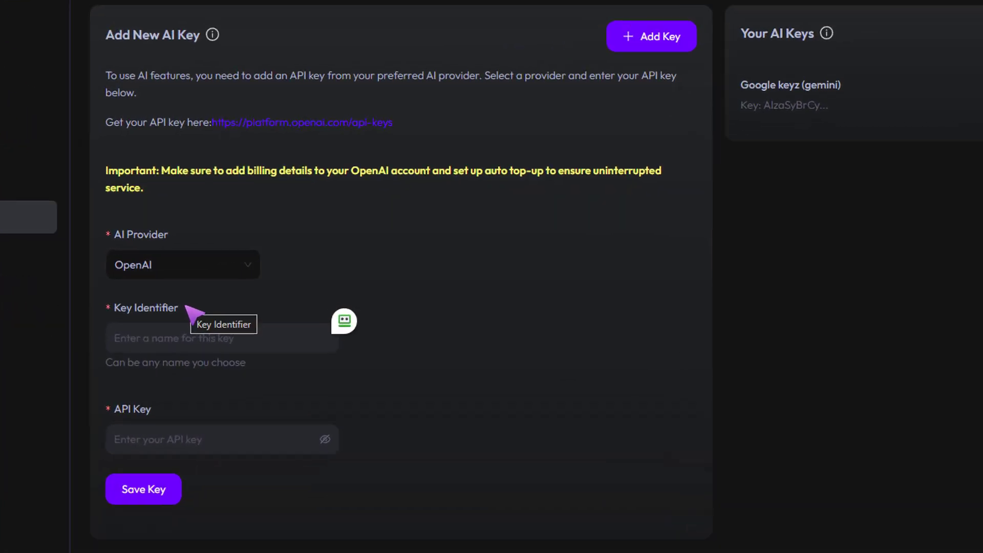
{"action": "type", "text": "open ai"}
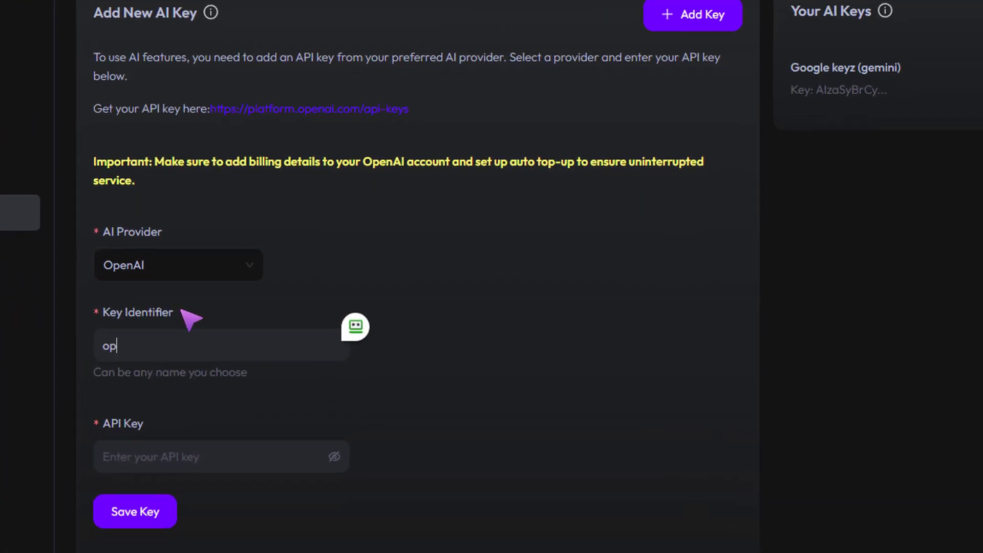
{"action": "type", "text": " keyz"}
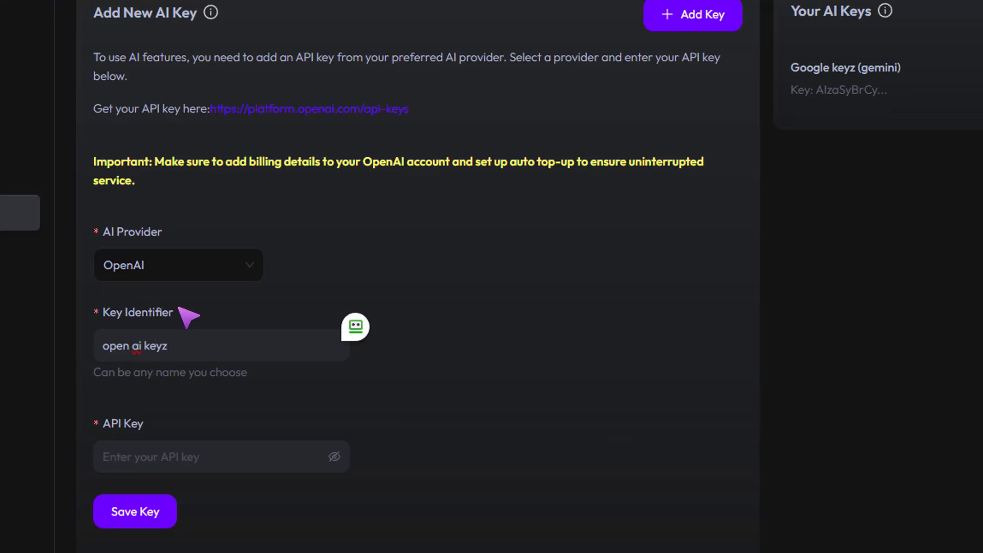
{"action": "left_click", "coordinate": [213, 456]}
{"action": "key", "text": "ctrl+v"}
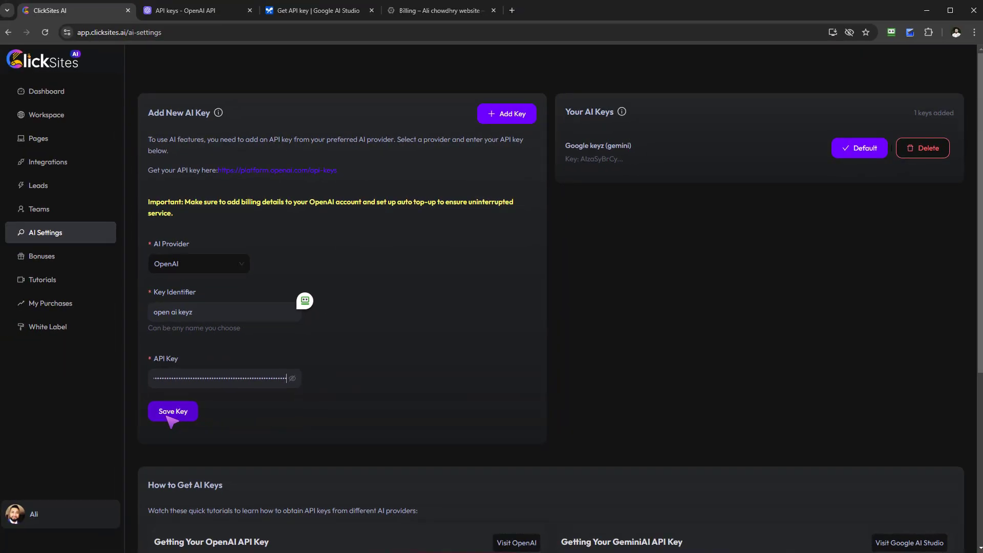
{"action": "left_click", "coordinate": [172, 412]}
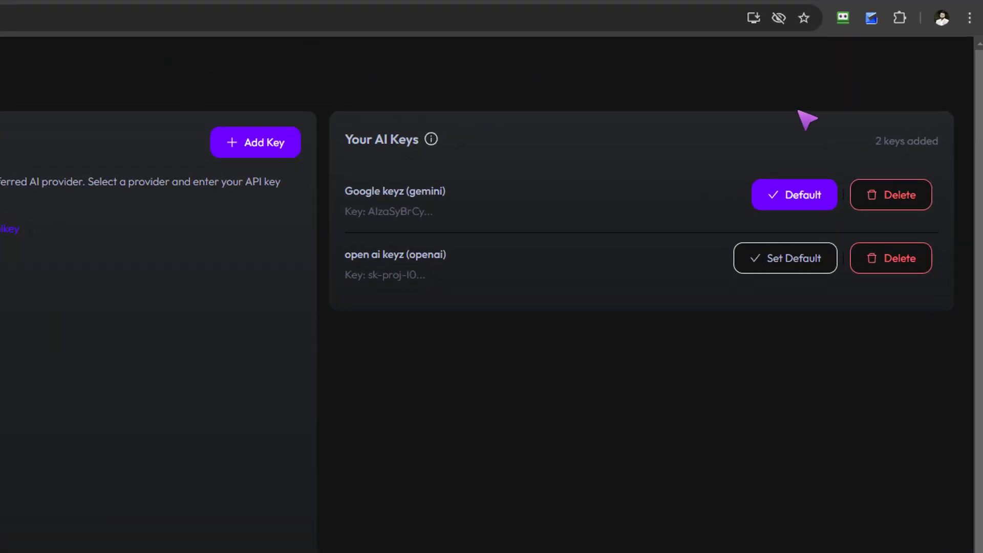
Step: Compare the new open ai keyz (openai) entry with Google keyz (gemini), then return to OpenAI Platform
{"action": "left_click_drag", "start_coordinate": [344, 256], "coordinate": [462, 262]}
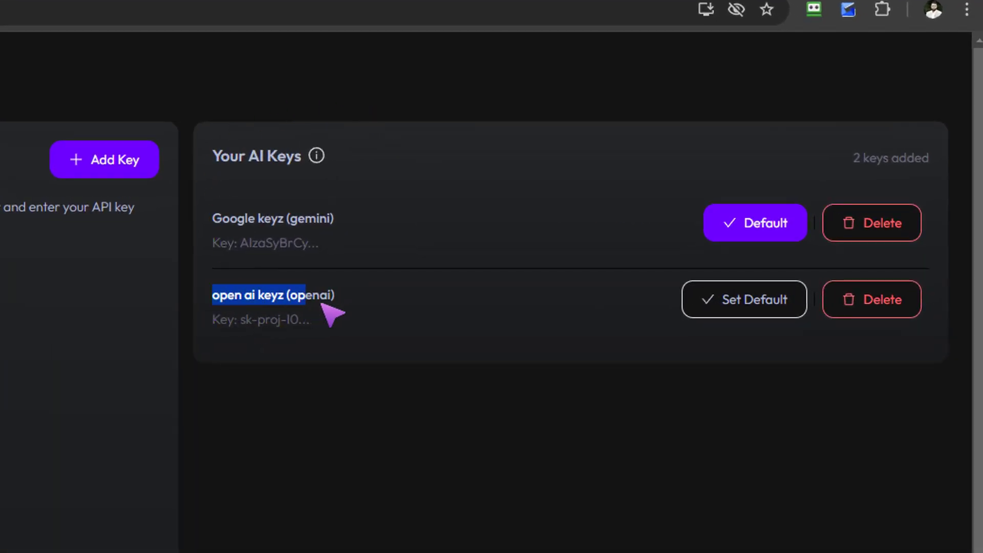
{"action": "mouse_move", "coordinate": [354, 303]}
{"action": "left_mouse_down"}
{"action": "mouse_move", "coordinate": [373, 304]}
{"action": "mouse_move", "coordinate": [330, 296]}
{"action": "mouse_move", "coordinate": [354, 296]}
{"action": "left_mouse_up"}
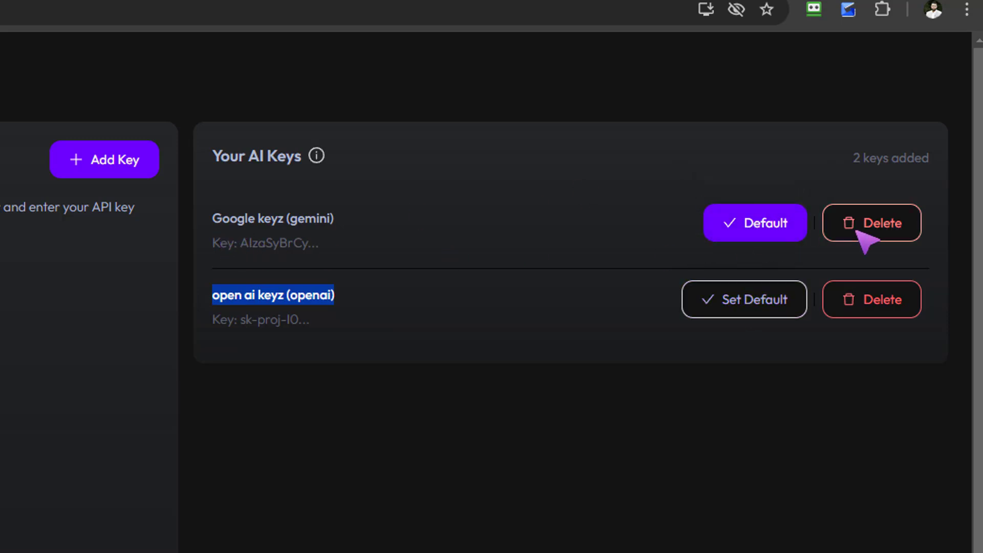
{"action": "left_click_drag", "start_coordinate": [213, 222], "coordinate": [341, 227]}
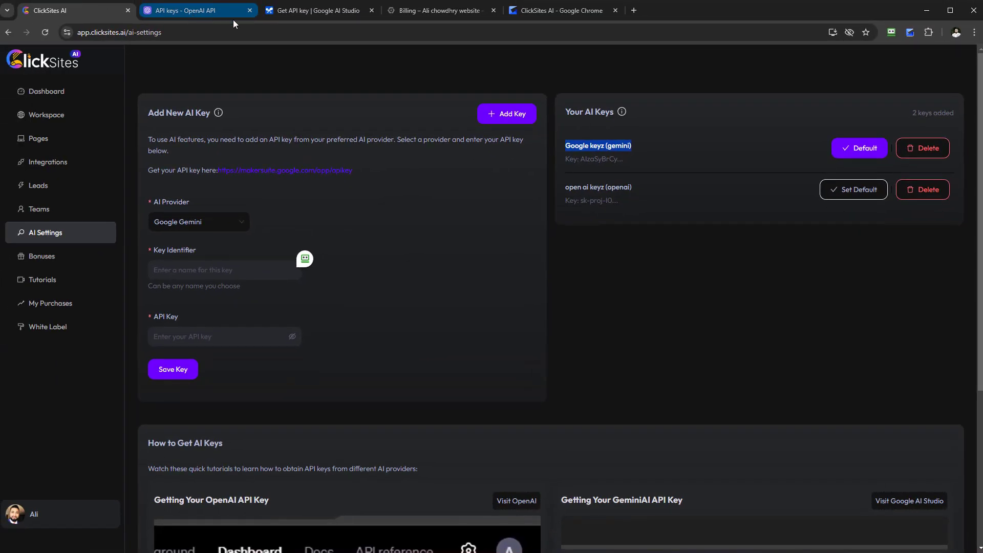
{"action": "left_click", "coordinate": [189, 16]}
Step: Dismiss the save-your-key notice and review the project's usage and storage pages
{"action": "left_click", "coordinate": [597, 364]}
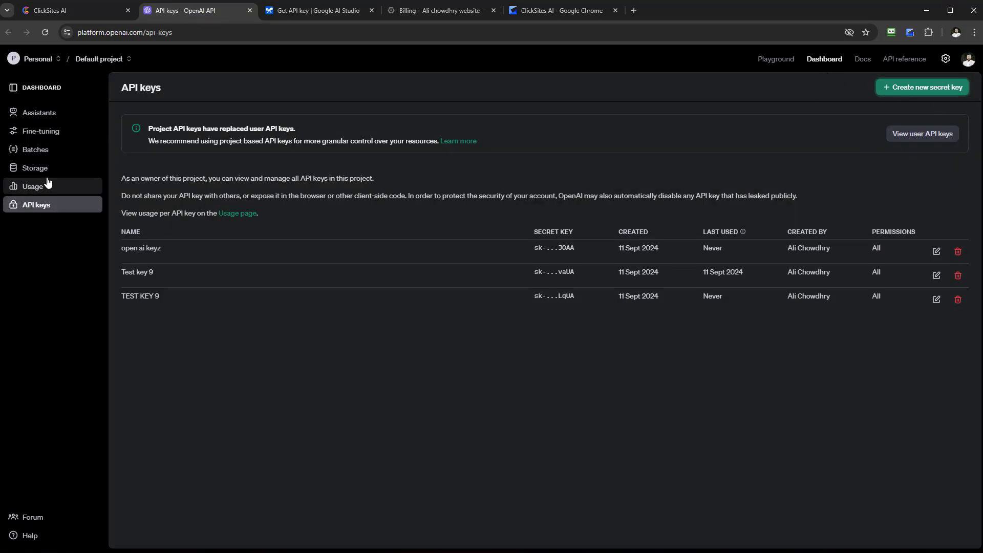
{"action": "left_click", "coordinate": [40, 191]}
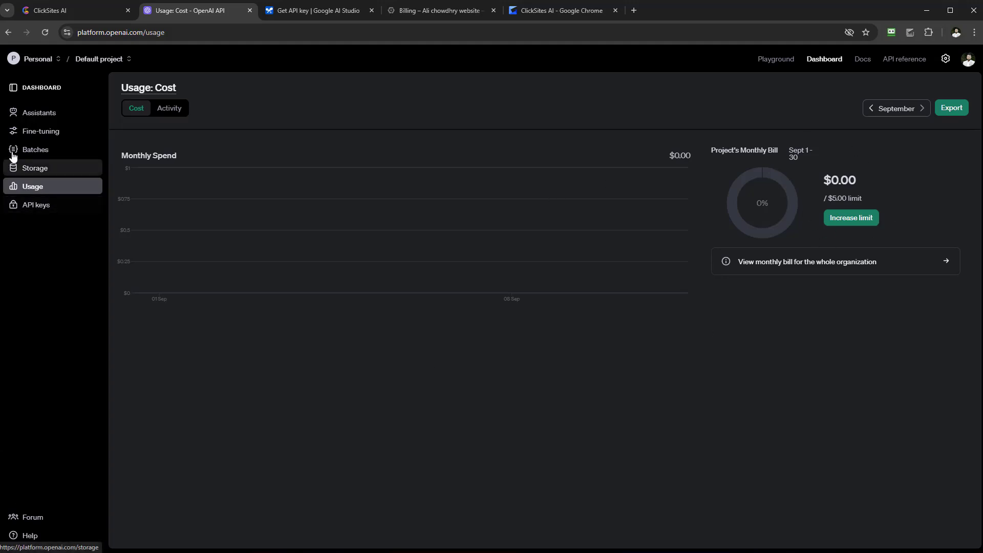
{"action": "left_click", "coordinate": [21, 173]}
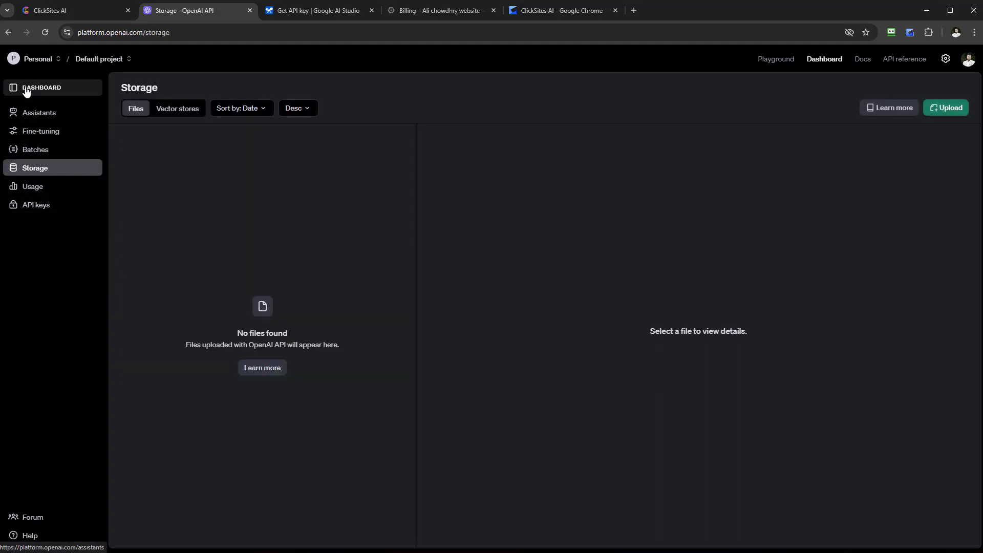
{"action": "left_click", "coordinate": [26, 90]}
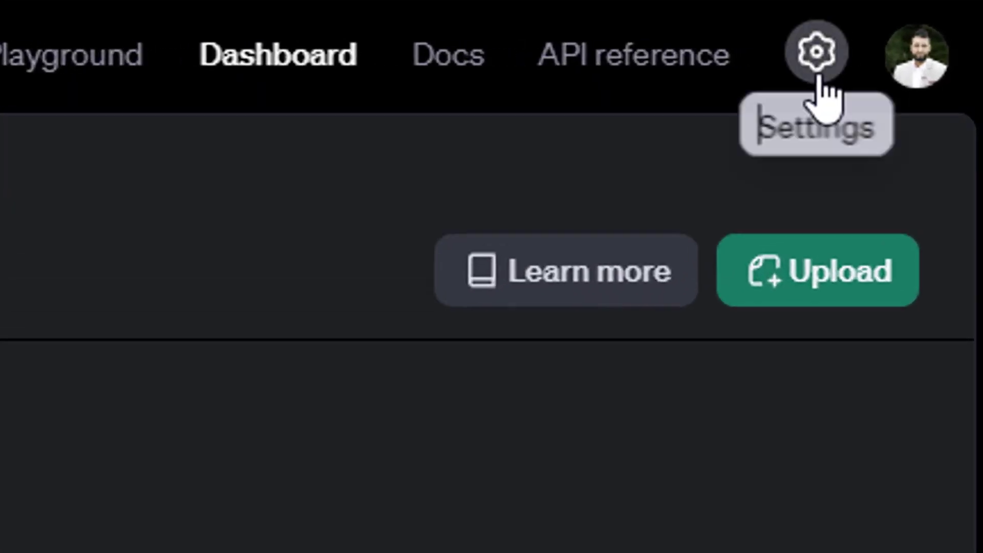
Step: Check the organization's billing overview showing $0.00 credit, then go back to ClickSites AI
{"action": "left_click", "coordinate": [946, 59]}
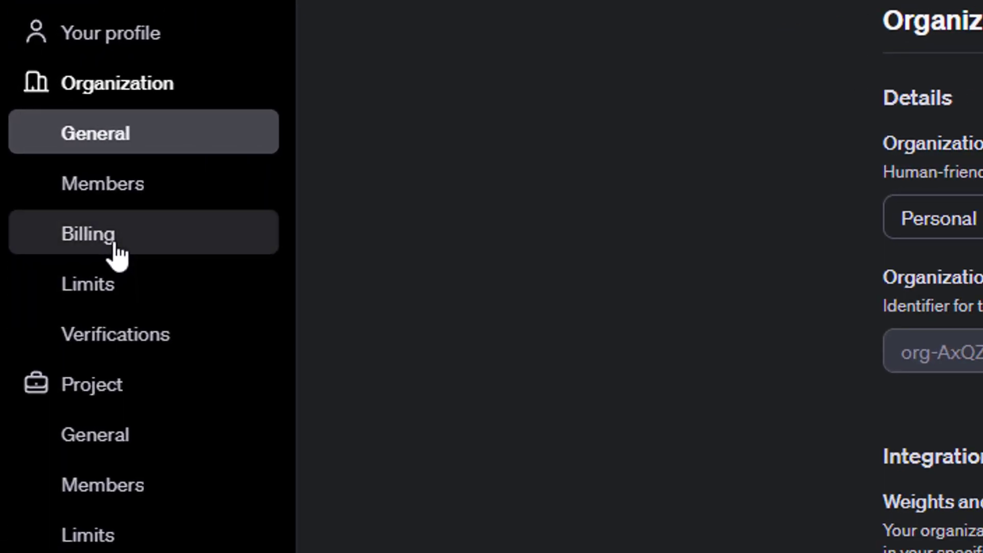
{"action": "left_click", "coordinate": [50, 193]}
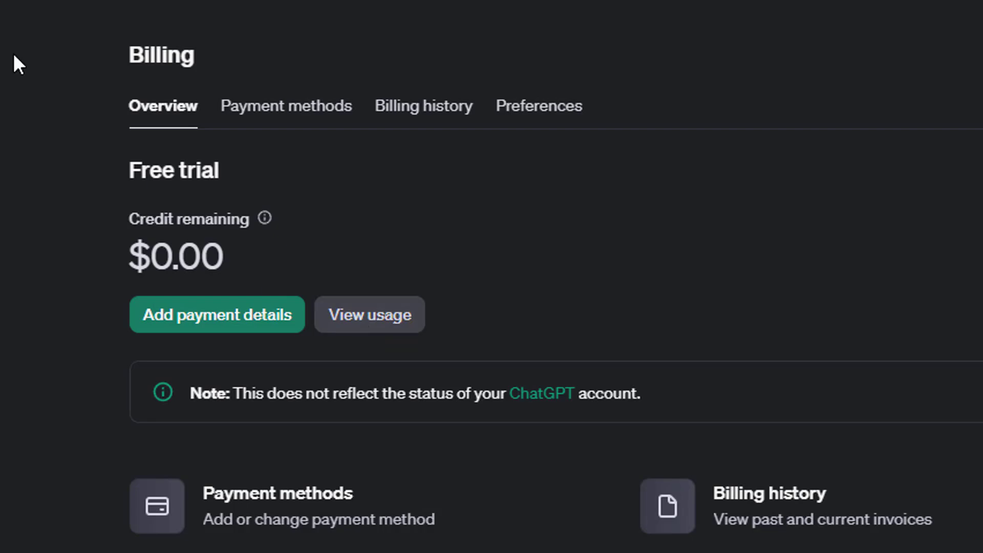
{"action": "left_click", "coordinate": [45, 9]}
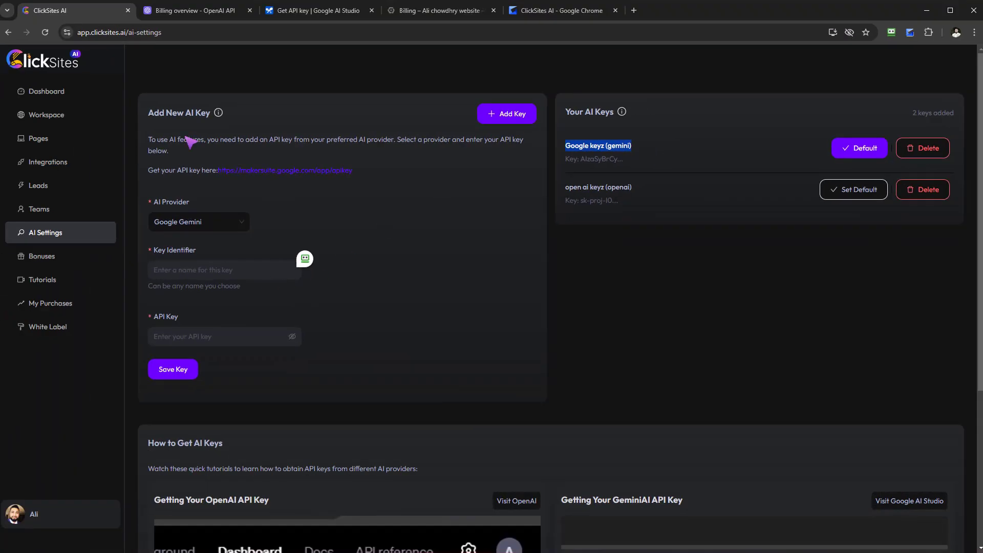
Step: Select OpenAI as the AI provider and review its billing requirement warning
{"action": "left_click", "coordinate": [645, 211]}
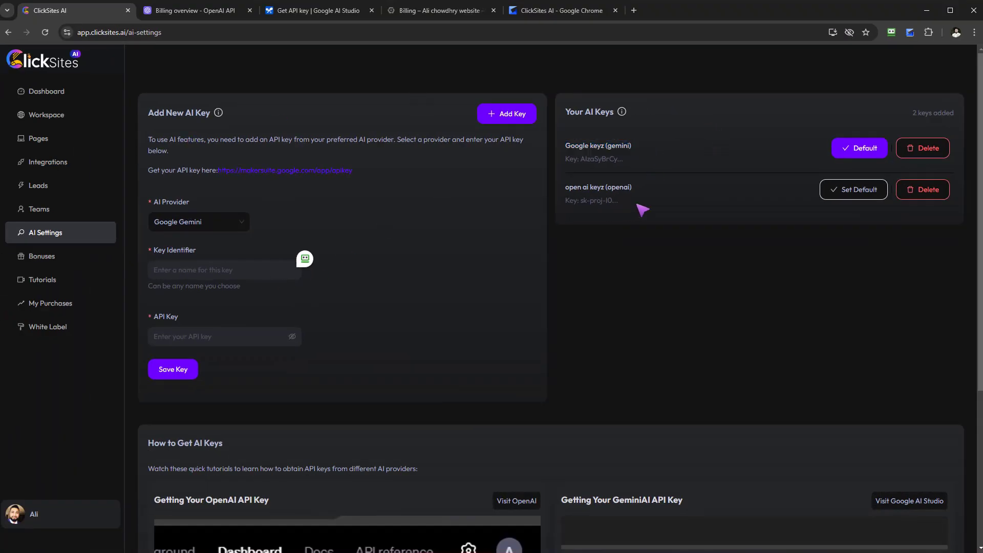
{"action": "left_click", "coordinate": [244, 219]}
{"action": "left_click", "coordinate": [198, 243]}
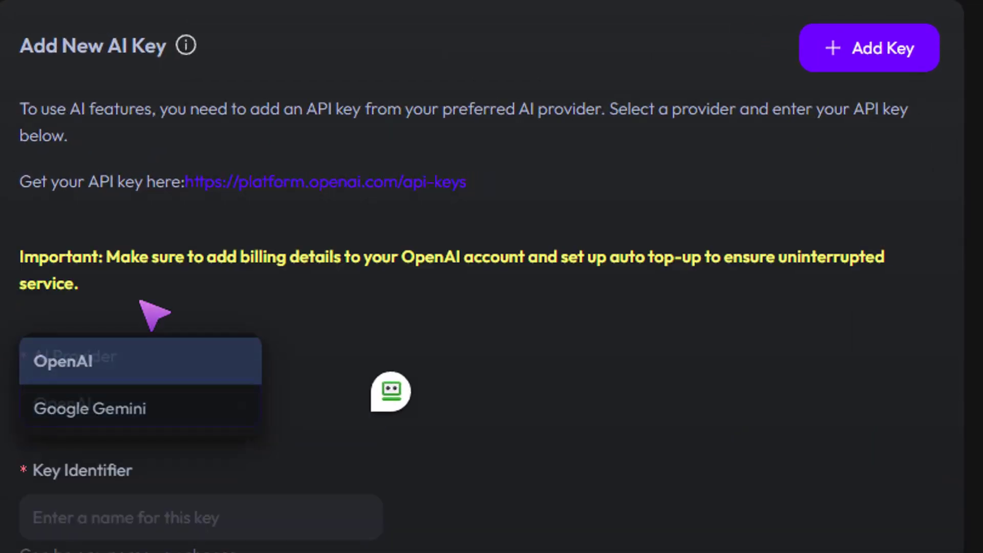
{"action": "left_click_drag", "start_coordinate": [168, 257], "coordinate": [845, 290]}
{"action": "left_click", "coordinate": [777, 296]}
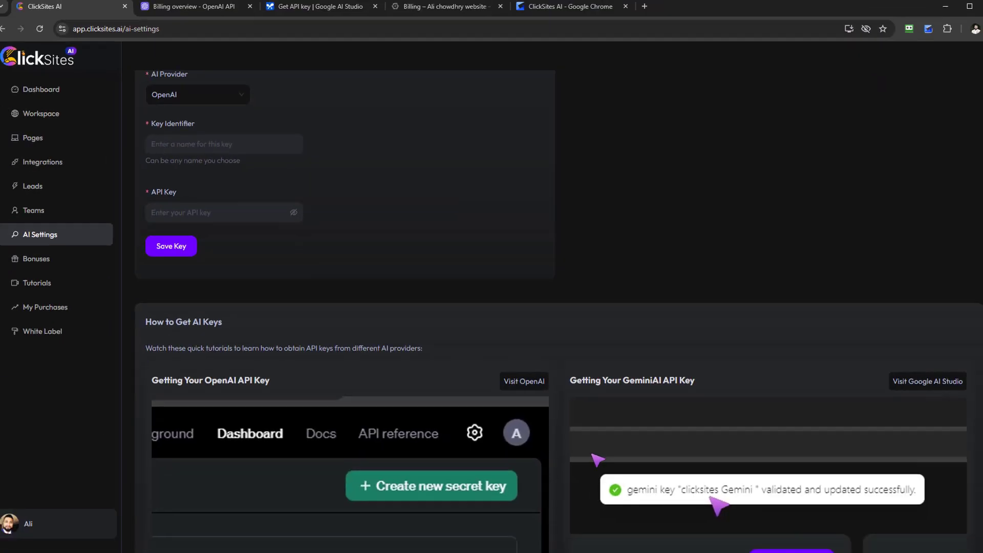
{"action": "scroll", "coordinate": [94, 256], "scroll_direction": "up", "scroll_amount": 3}
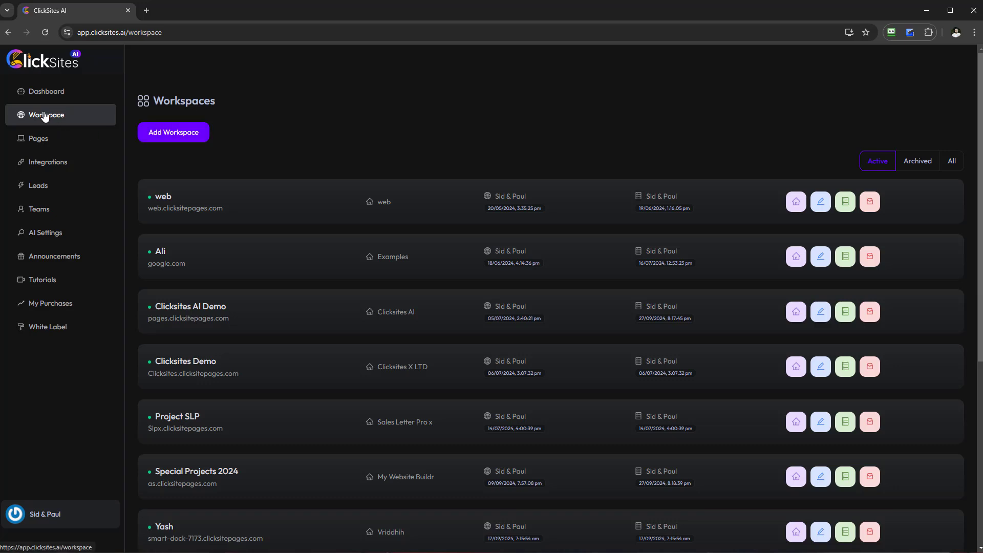
Step: Start a workspace named 'Demo workspace' for 'company here LLC', noting the pixel-hub-3368 subdomain
{"action": "left_click", "coordinate": [193, 139]}
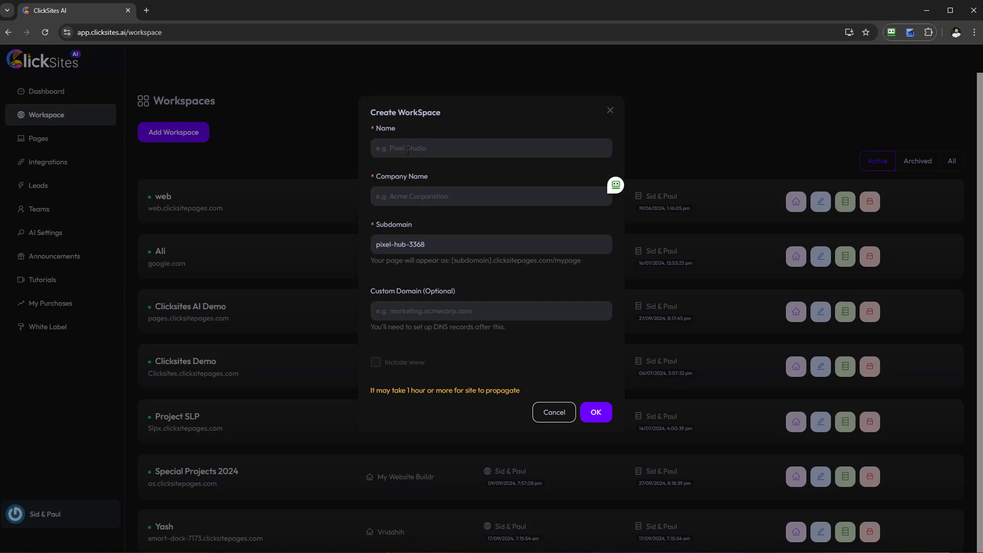
{"action": "key", "text": "Caps_Lock"}
{"action": "type", "text": "D"}
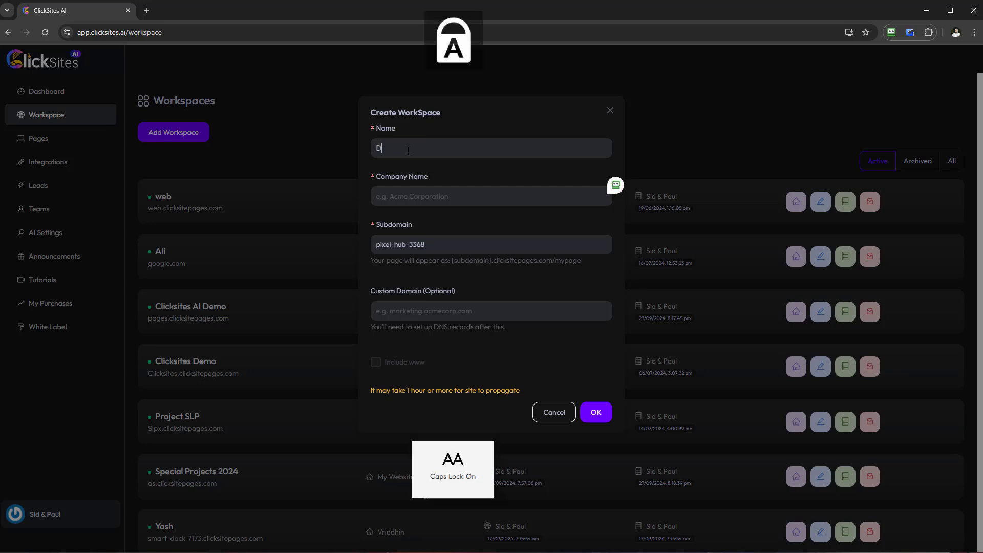
{"action": "key", "text": "Caps_Lock"}
{"action": "type", "text": "emo wo"}
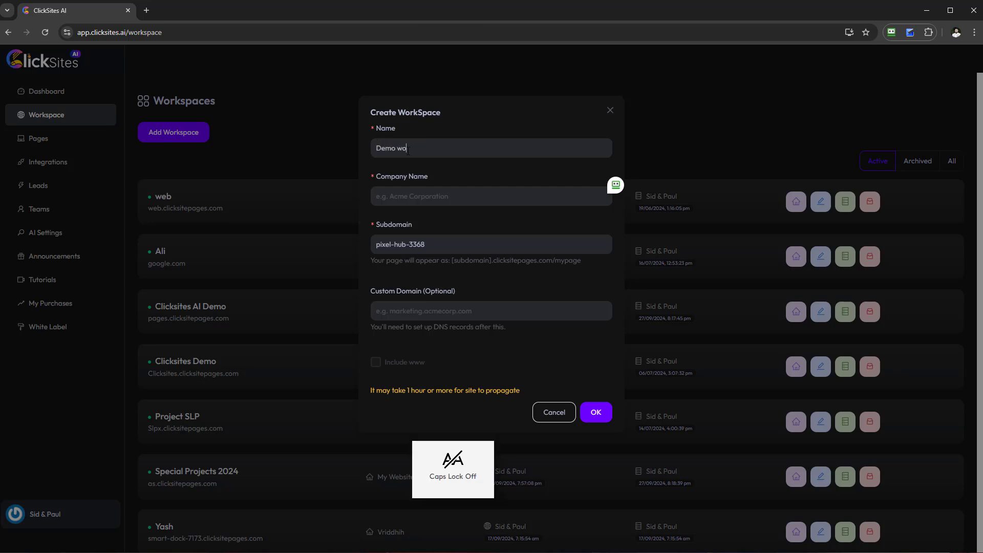
{"action": "type", "text": "rkspace"}
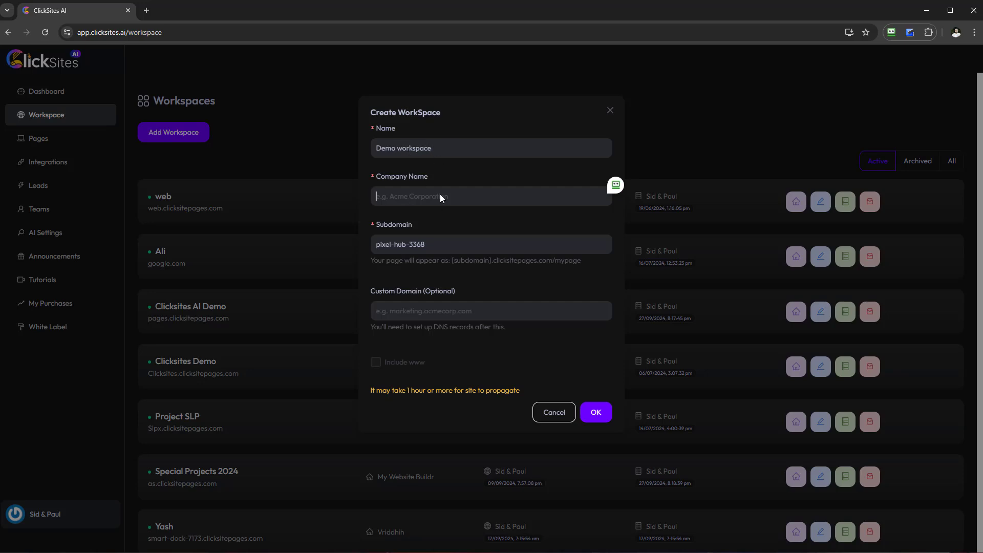
{"action": "left_click", "coordinate": [442, 205]}
{"action": "type", "text": "company here"}
{"action": "key", "text": "Caps_Lock"}
{"action": "type", "text": "LLC"}
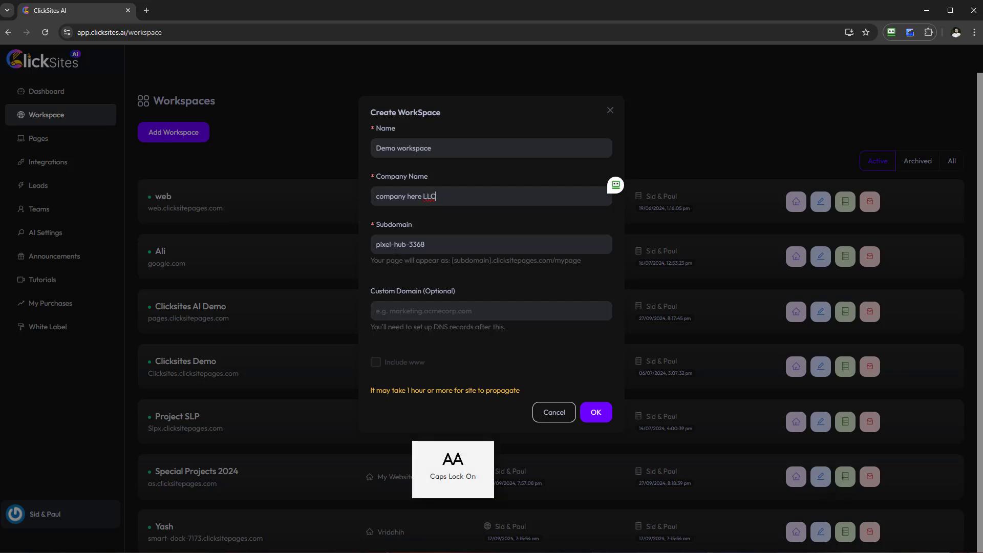
{"action": "mouse_move", "coordinate": [371, 260]}
{"action": "left_mouse_down"}
{"action": "mouse_move", "coordinate": [572, 272]}
{"action": "mouse_move", "coordinate": [379, 262]}
{"action": "left_mouse_up"}
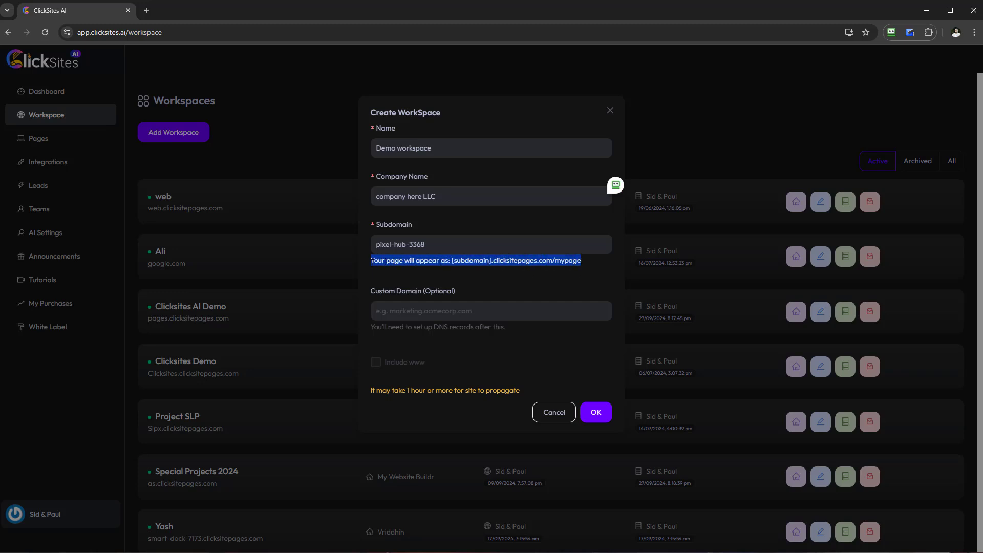
Step: Inspect the page address hint by highlighting its [subdomain] and mypage parts
{"action": "left_click", "coordinate": [373, 263]}
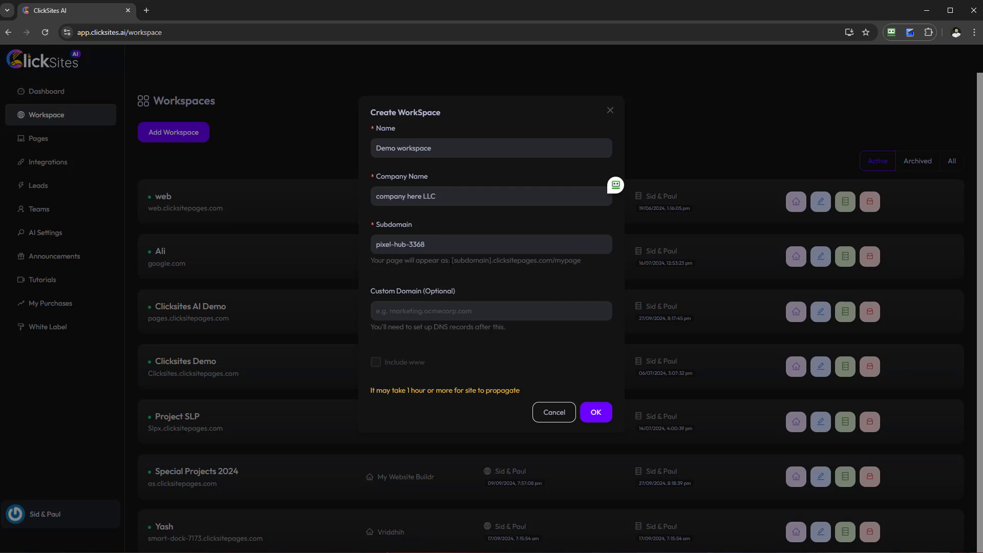
{"action": "left_click_drag", "start_coordinate": [452, 263], "coordinate": [492, 265]}
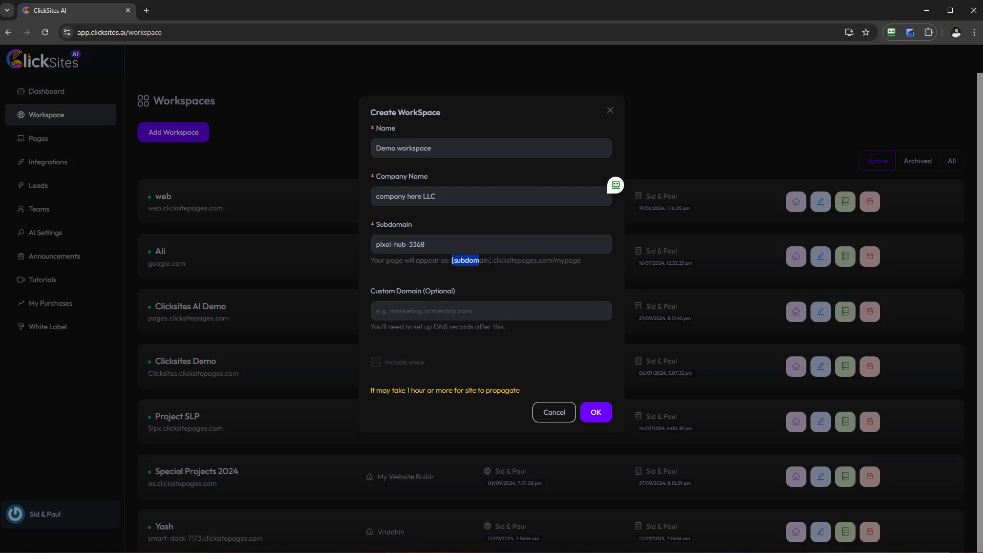
{"action": "left_click", "coordinate": [578, 262]}
{"action": "left_click_drag", "start_coordinate": [455, 262], "coordinate": [491, 262]}
{"action": "left_click", "coordinate": [494, 262]}
{"action": "left_click_drag", "start_coordinate": [493, 261], "coordinate": [375, 245]}
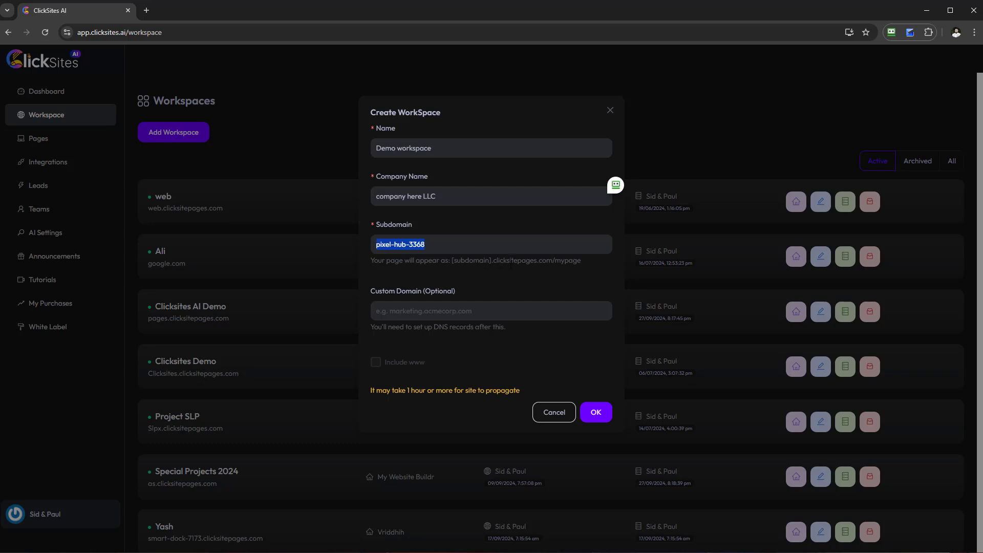
{"action": "left_click_drag", "start_coordinate": [582, 262], "coordinate": [556, 262]}
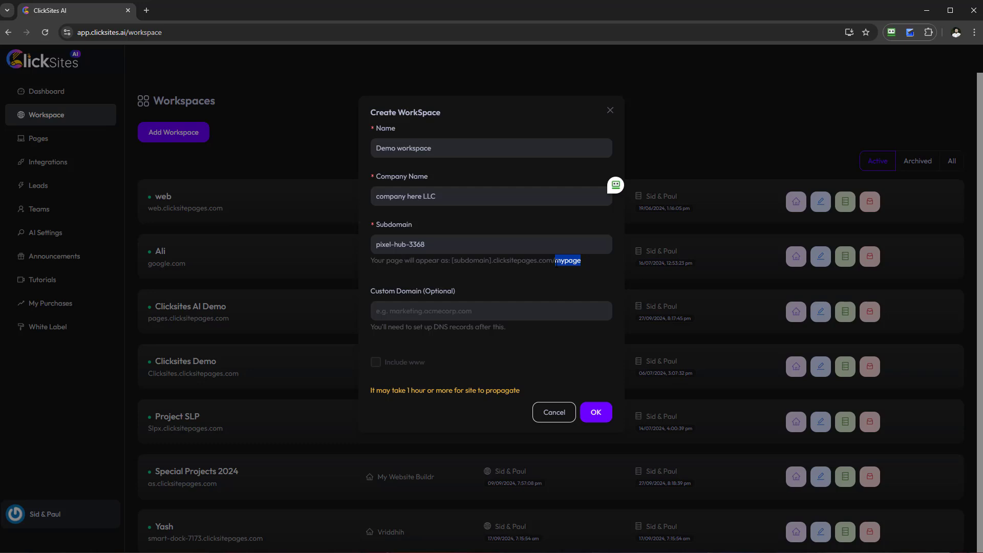
Step: Replace the generated subdomain pixel-hub-3368 with lowercase demohere and create the workspace
{"action": "left_click_drag", "start_coordinate": [438, 250], "coordinate": [373, 245]}
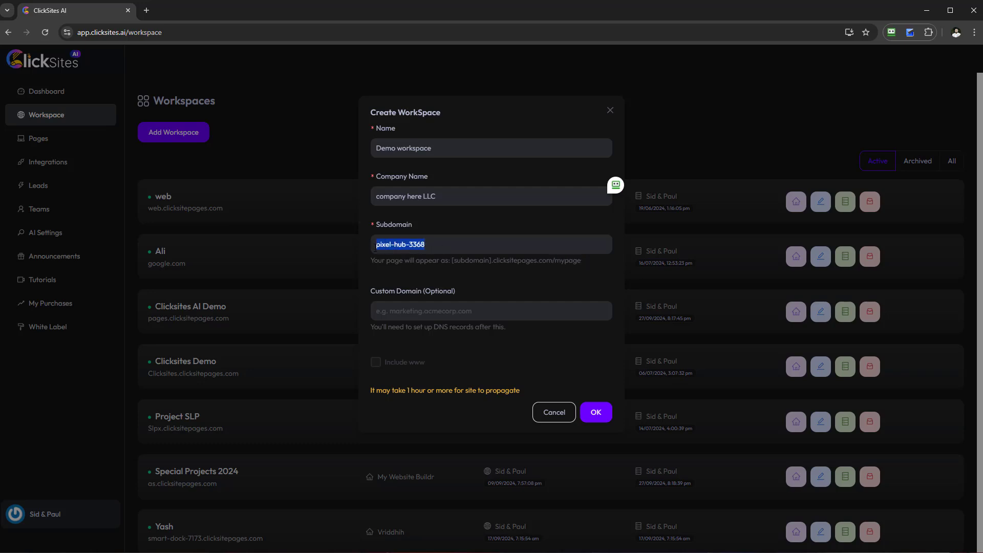
{"action": "type", "text": "DEMO"}
{"action": "key", "text": "BackSpace"}
{"action": "key", "text": "BackSpace"}
{"action": "key", "text": "BackSpace"}
{"action": "key", "text": "BackSpace"}
{"action": "key", "text": "Caps_Lock"}
{"action": "type", "text": "femo"}
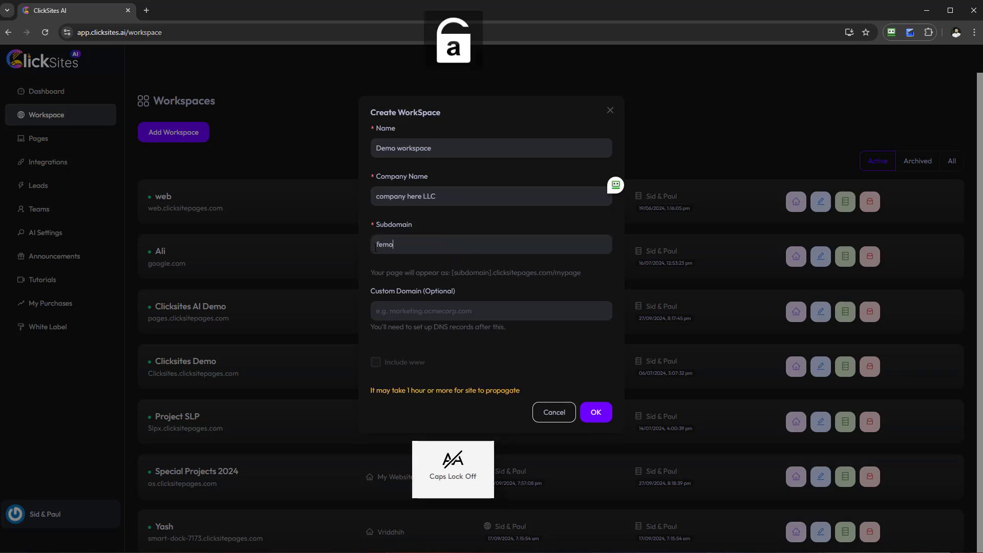
{"action": "key", "text": "BackSpace"}
{"action": "key", "text": "BackSpace"}
{"action": "key", "text": "BackSpace"}
{"action": "key", "text": "BackSpace"}
{"action": "type", "text": "demohere"}
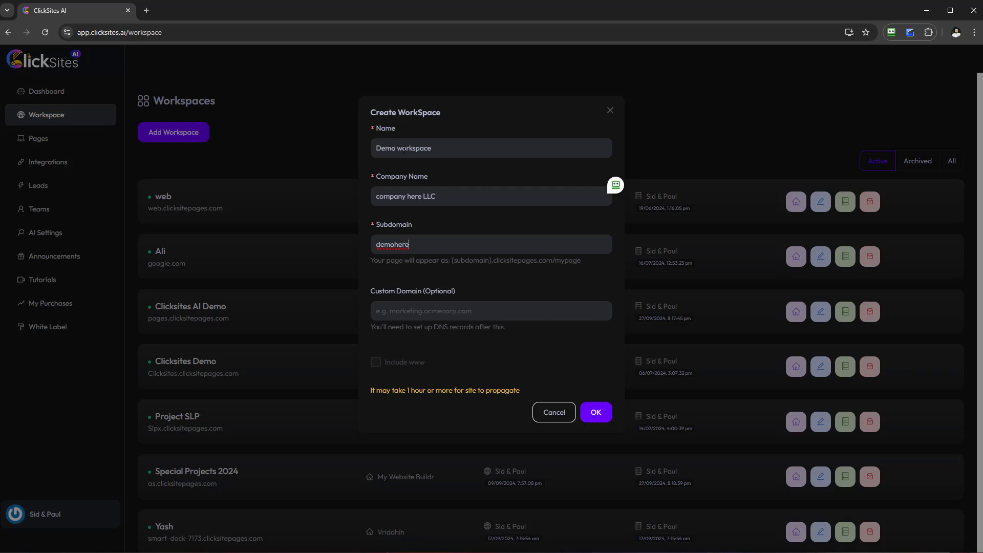
{"action": "left_click", "coordinate": [597, 413]}
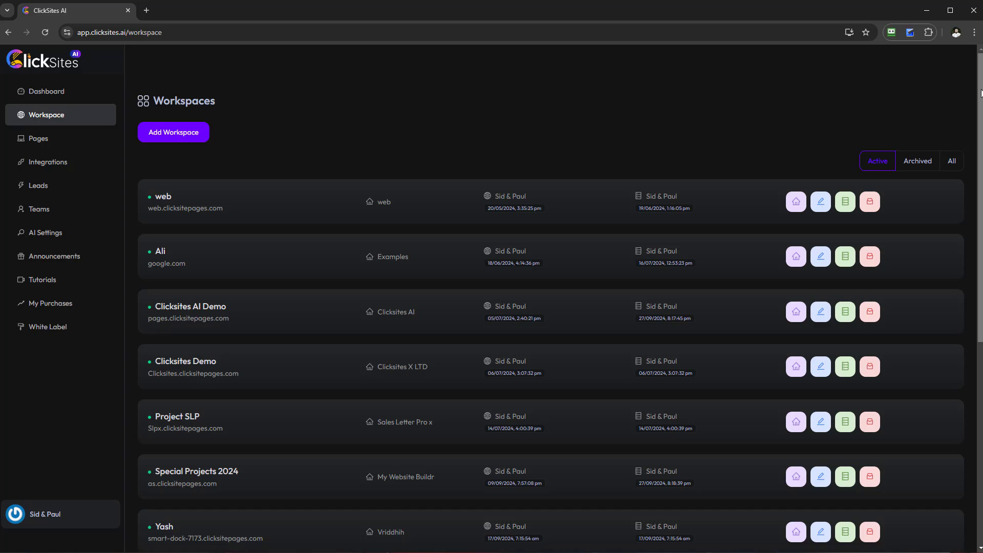
Step: Scroll to the new Demo workspace at demohere.clicksitepages.com, then back up the list
{"action": "left_click_drag", "start_coordinate": [982, 93], "coordinate": [962, 314]}
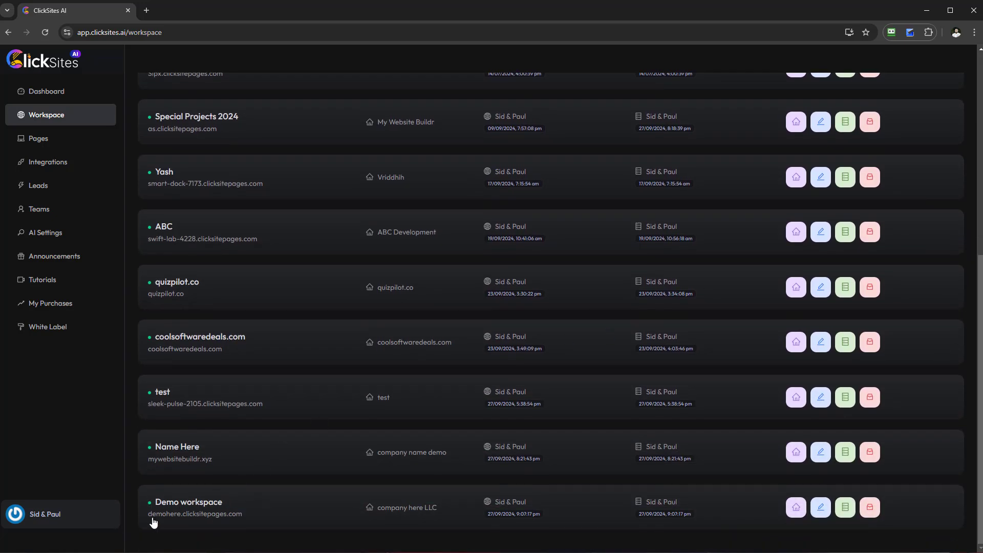
{"action": "scroll", "coordinate": [814, 508], "scroll_direction": "up", "scroll_amount": 7}
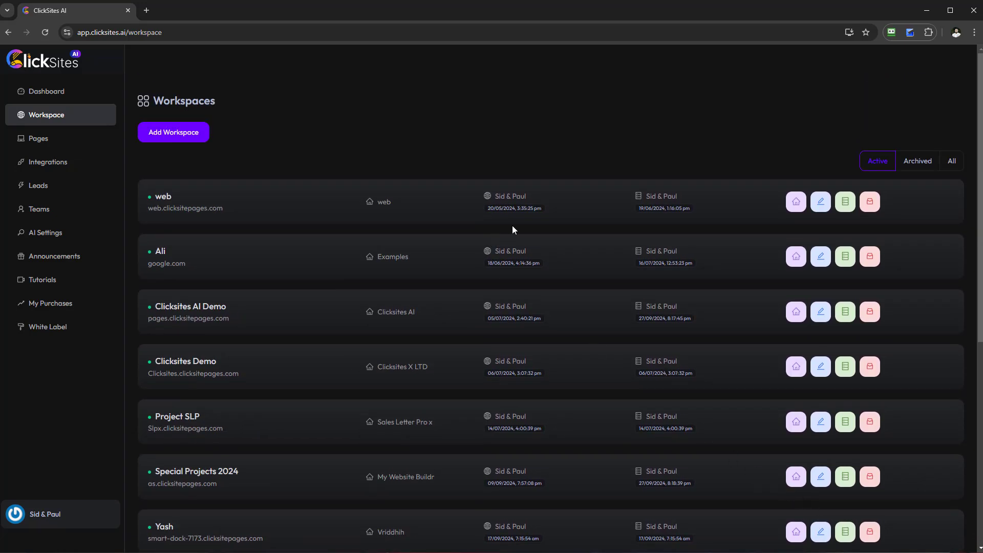
Step: Start Create with AI from Pages and submit it for the NAME workspace
{"action": "left_click", "coordinate": [53, 142]}
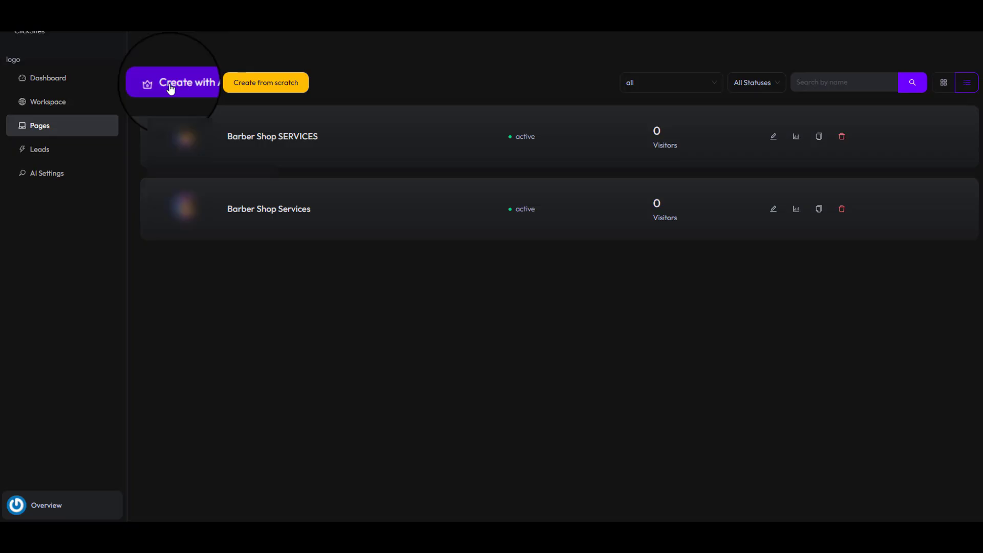
{"action": "left_click", "coordinate": [171, 90]}
{"action": "left_click", "coordinate": [424, 117]}
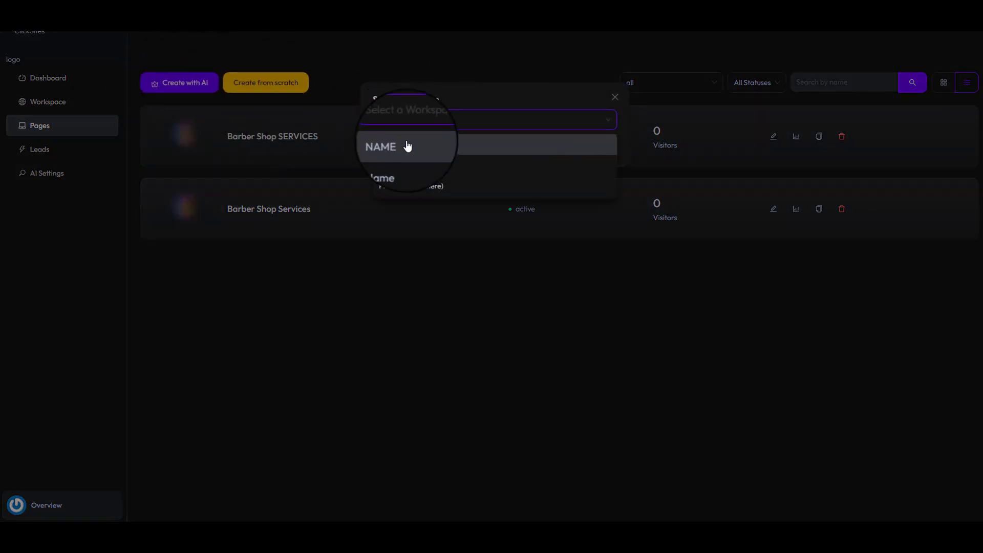
{"action": "left_click", "coordinate": [406, 147]}
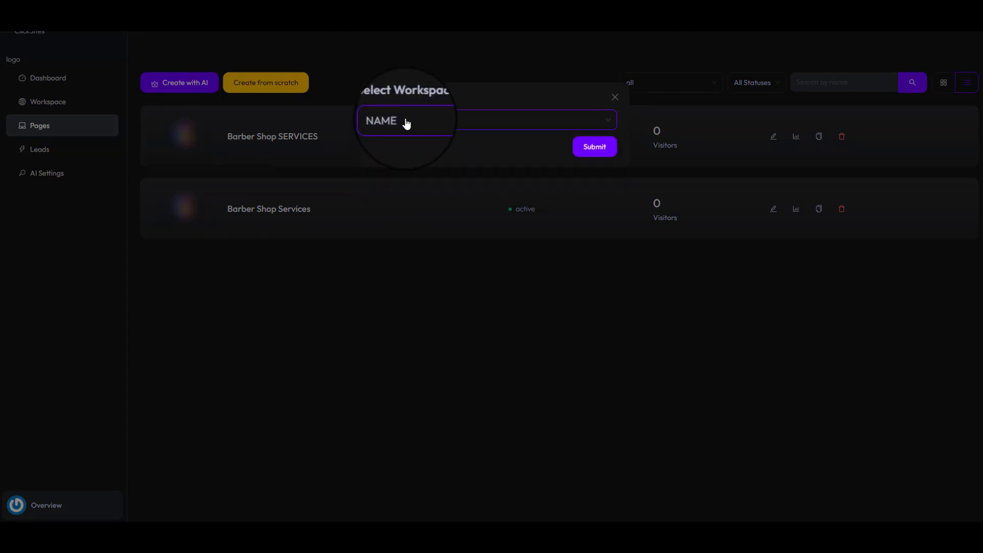
{"action": "left_click", "coordinate": [594, 148]}
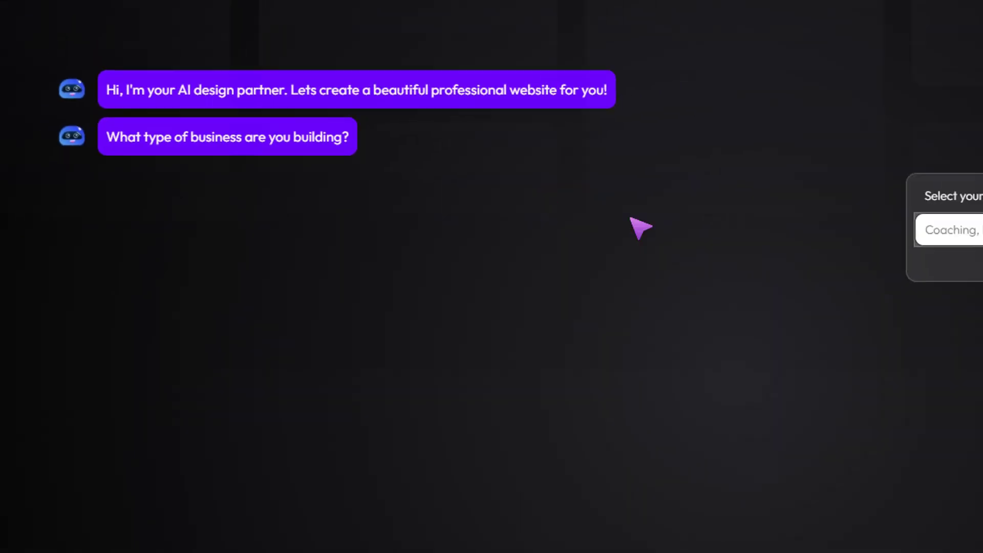
Step: Pick Coffee Shop from the business type suggestion list
{"action": "left_click", "coordinate": [660, 218]}
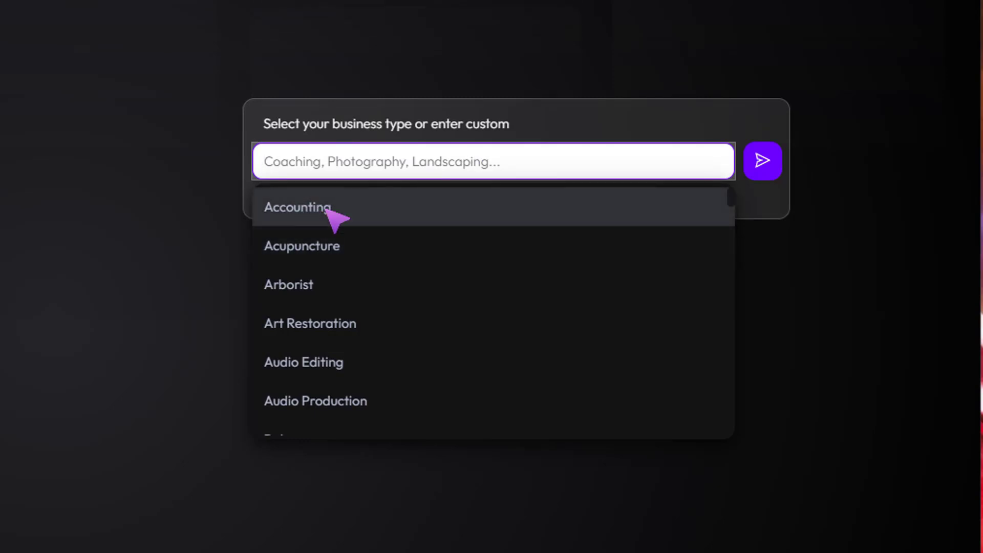
{"action": "scroll", "coordinate": [338, 221], "scroll_direction": "down", "scroll_amount": 2}
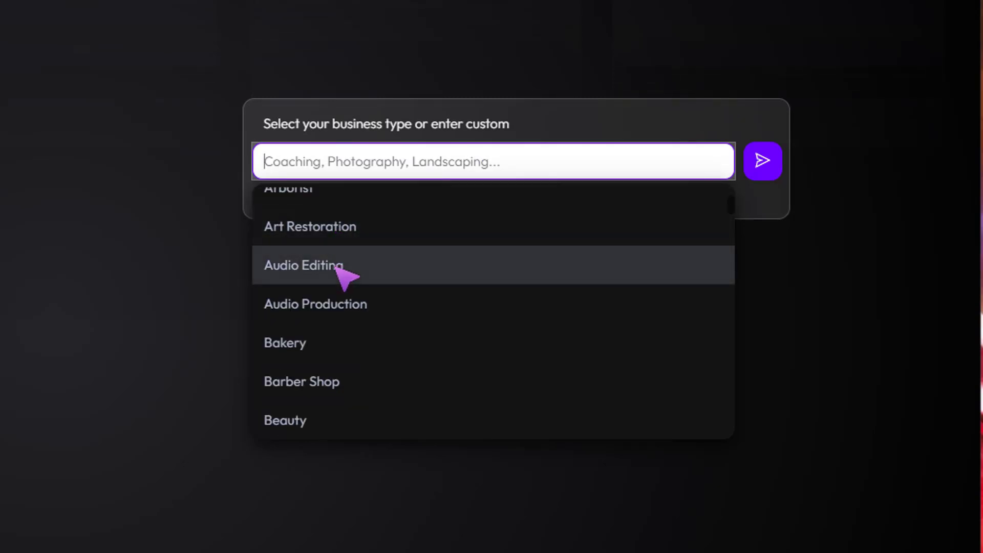
{"action": "scroll", "coordinate": [343, 275], "scroll_direction": "down", "scroll_amount": 2}
{"action": "scroll", "coordinate": [342, 335], "scroll_direction": "down", "scroll_amount": 4}
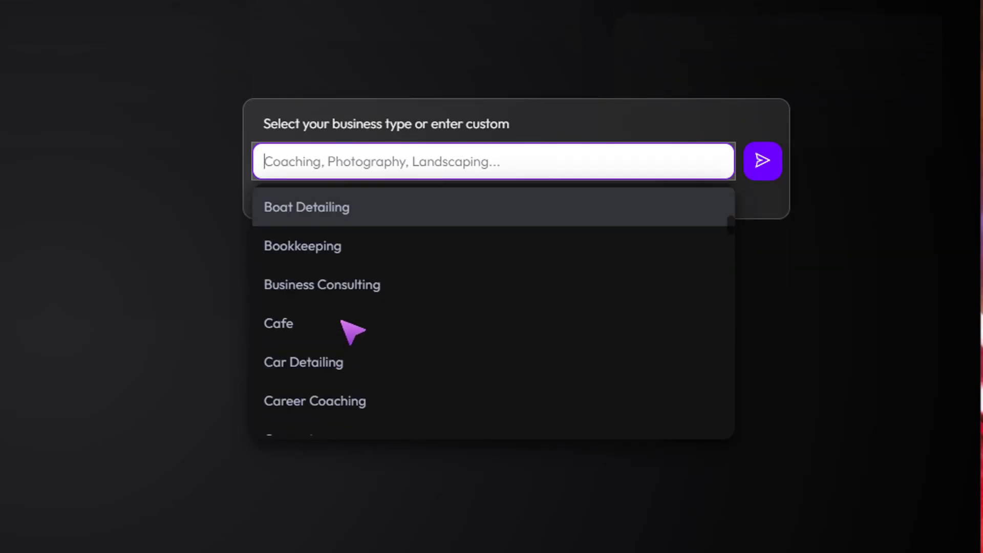
{"action": "scroll", "coordinate": [365, 323], "scroll_direction": "down", "scroll_amount": 2}
{"action": "scroll", "coordinate": [357, 316], "scroll_direction": "down", "scroll_amount": 10}
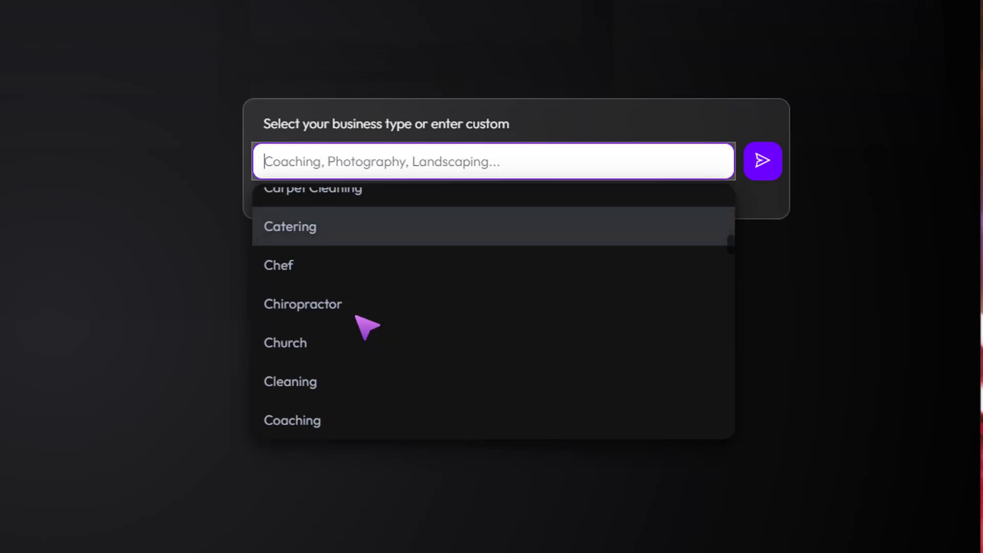
{"action": "scroll", "coordinate": [367, 323], "scroll_direction": "down", "scroll_amount": 9}
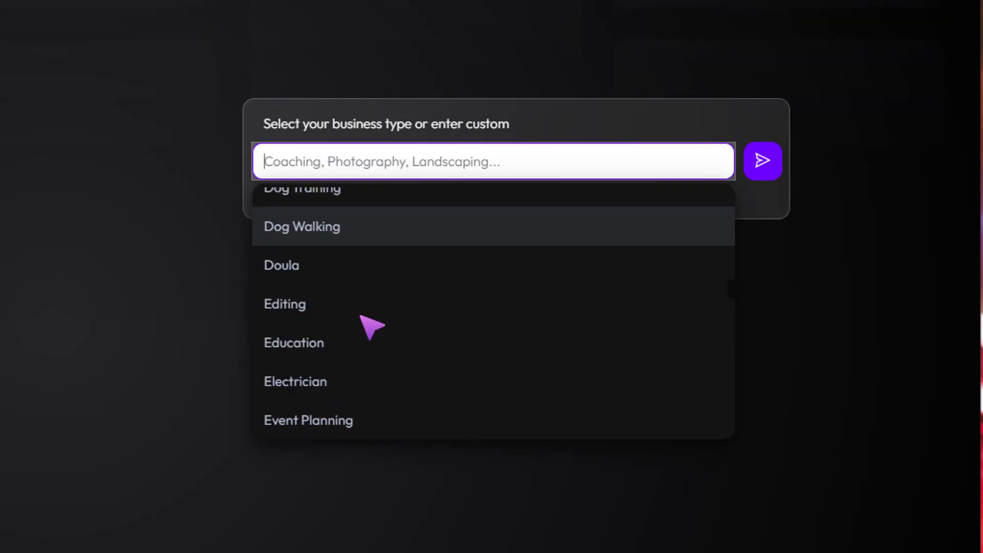
{"action": "scroll", "coordinate": [368, 306], "scroll_direction": "down", "scroll_amount": 2}
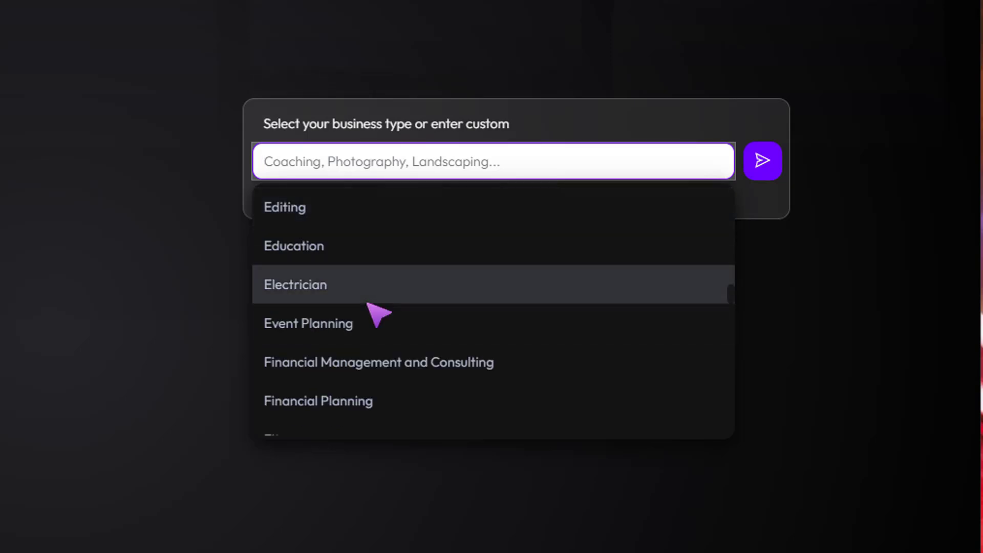
{"action": "scroll", "coordinate": [379, 315], "scroll_direction": "down", "scroll_amount": 2}
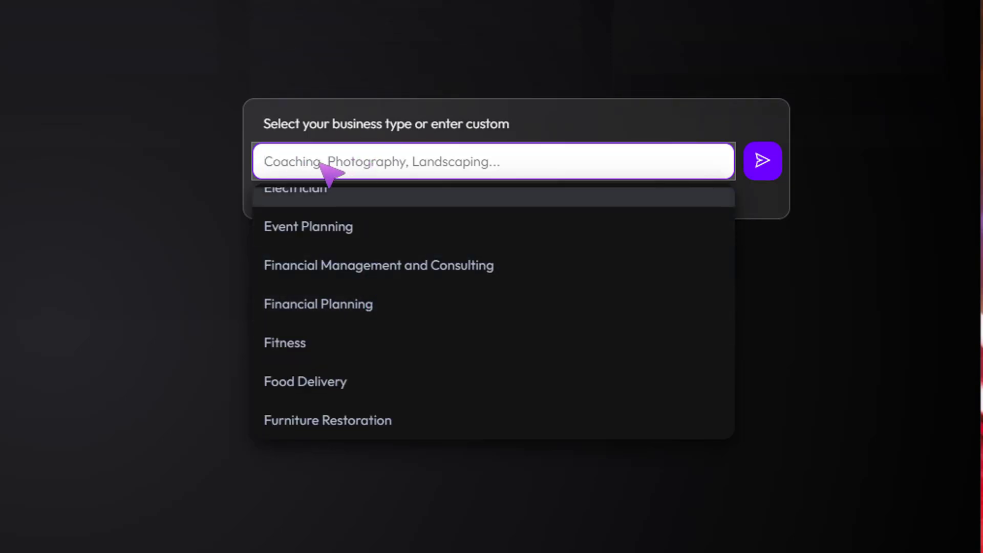
{"action": "scroll", "coordinate": [415, 353], "scroll_direction": "down", "scroll_amount": 2}
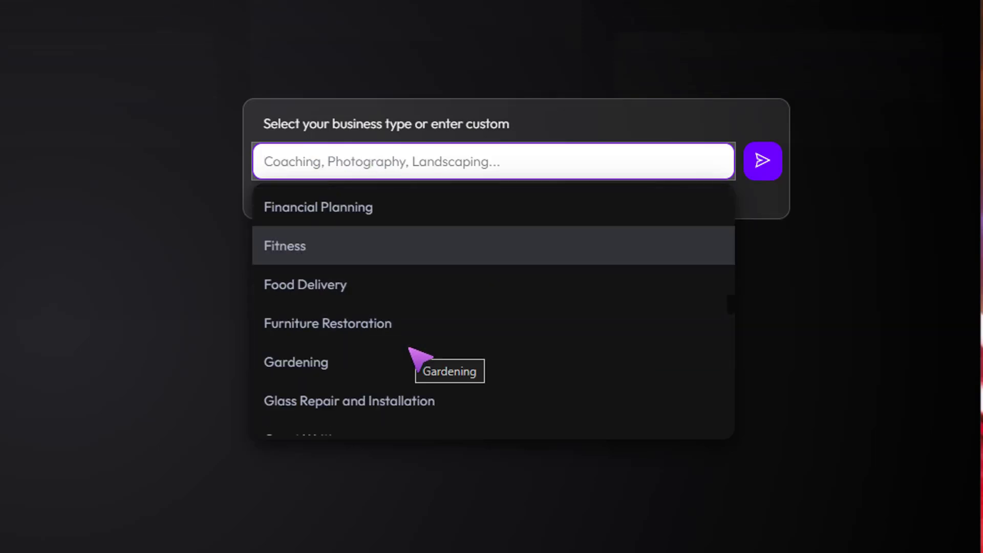
{"action": "scroll", "coordinate": [413, 352], "scroll_direction": "down", "scroll_amount": 2}
{"action": "scroll", "coordinate": [412, 352], "scroll_direction": "up", "scroll_amount": 15}
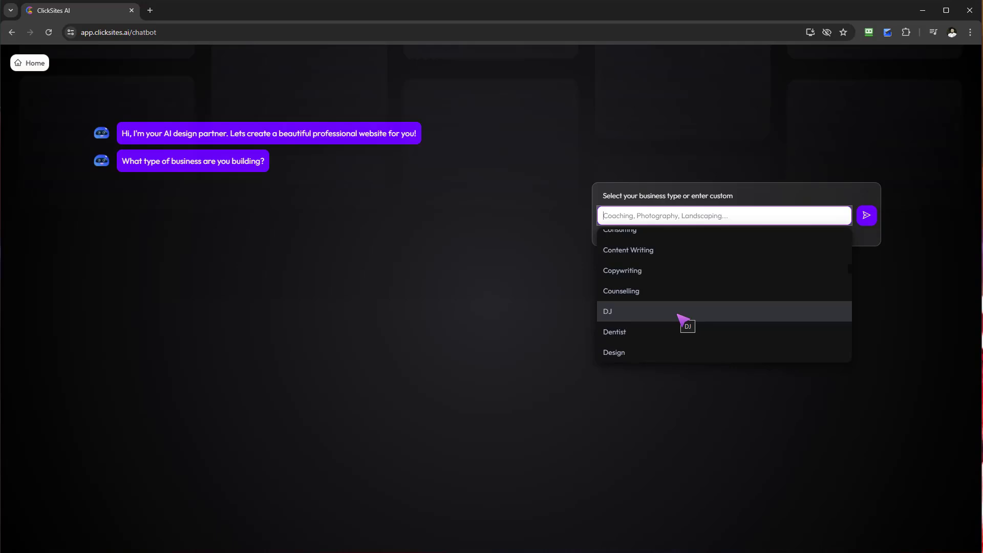
{"action": "scroll", "coordinate": [412, 352], "scroll_direction": "up", "scroll_amount": 4}
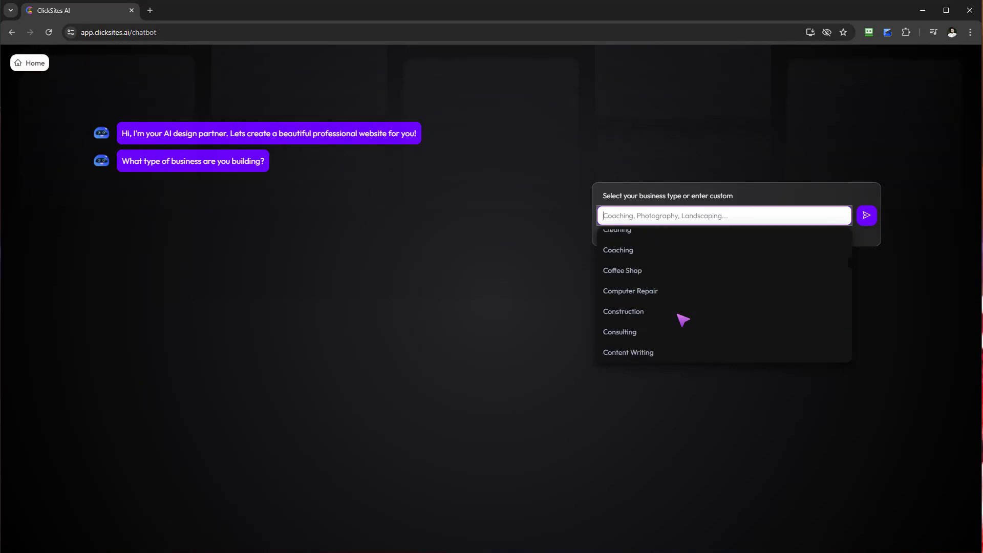
{"action": "left_click", "coordinate": [649, 272]}
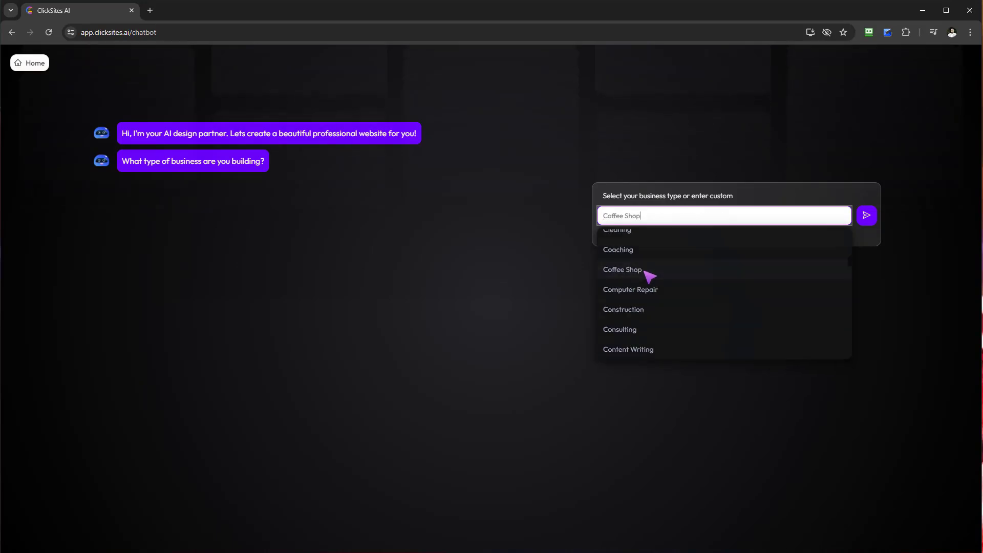
Step: Send Coffee Shop as the business type and submit the business name coffee mania
{"action": "left_click", "coordinate": [867, 218]}
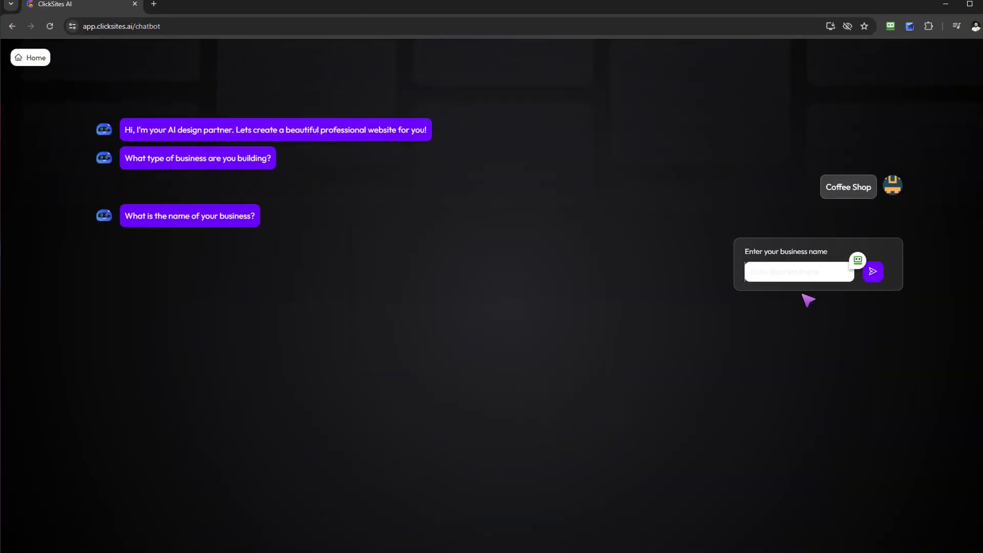
{"action": "key", "text": "Caps_Lock"}
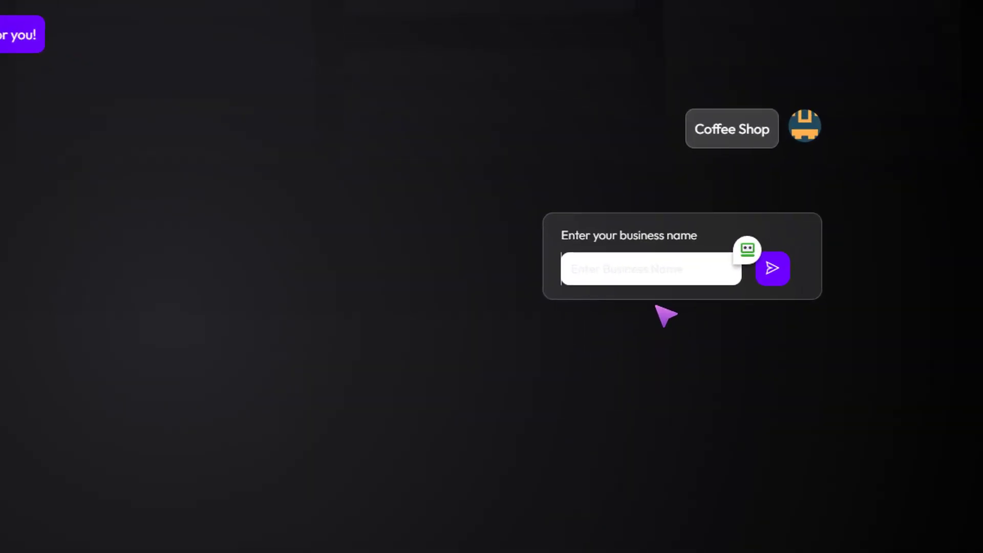
{"action": "type", "text": "v"}
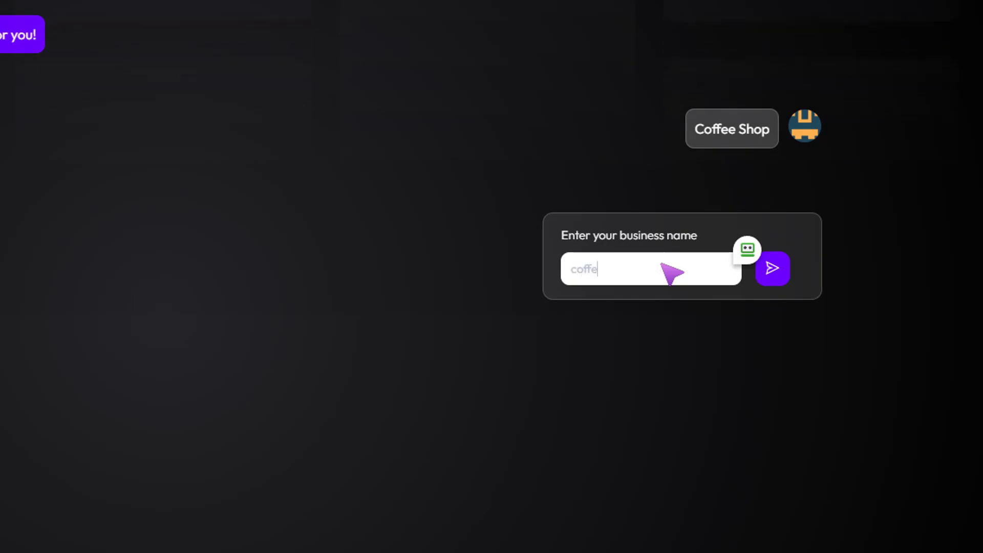
{"action": "left_click", "coordinate": [771, 279]}
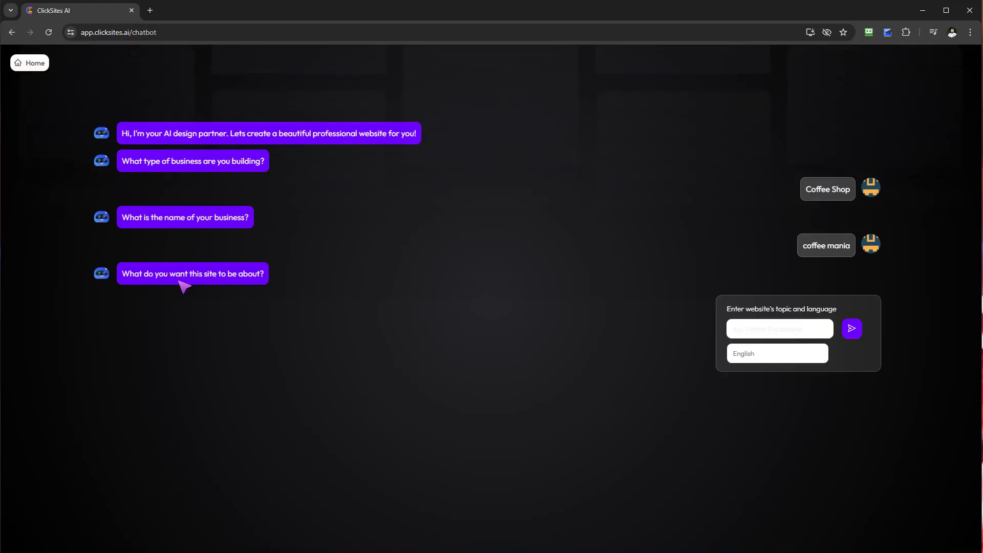
Step: Enter 'coffee products and services' as the website topic and keep English as the language
{"action": "left_click", "coordinate": [761, 340]}
{"action": "key", "text": "BackSpace"}
{"action": "type", "text": "oducts and services"}
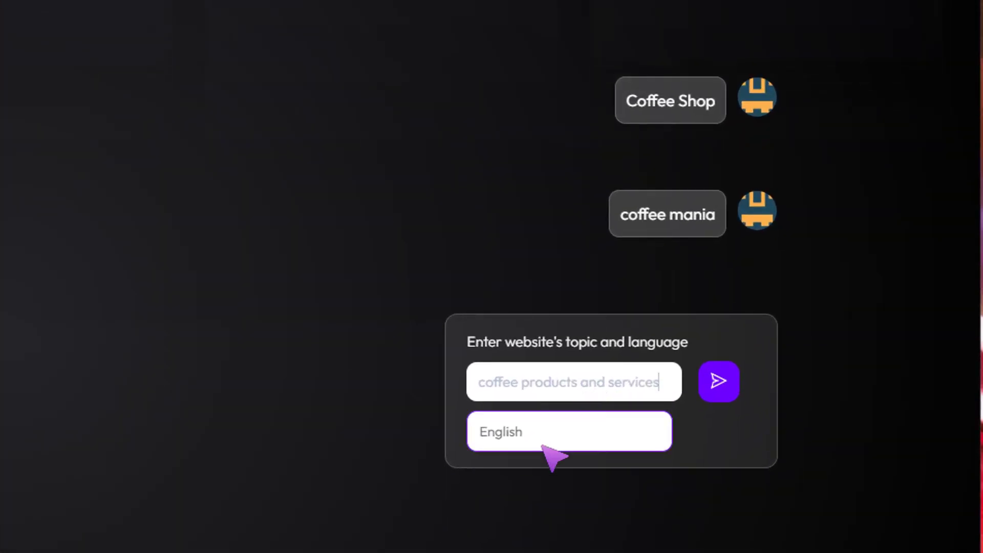
{"action": "left_click", "coordinate": [544, 445]}
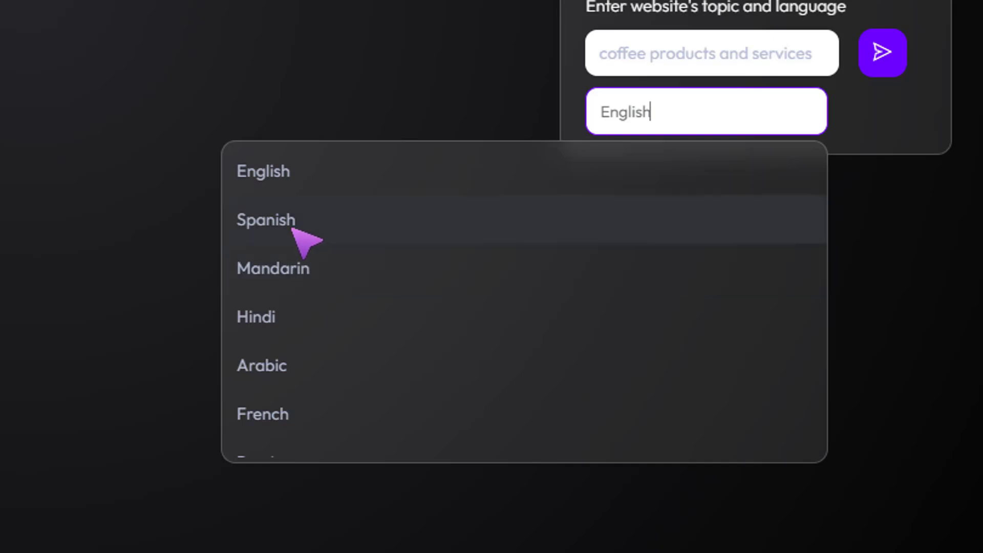
{"action": "scroll", "coordinate": [285, 219], "scroll_direction": "down", "scroll_amount": 5}
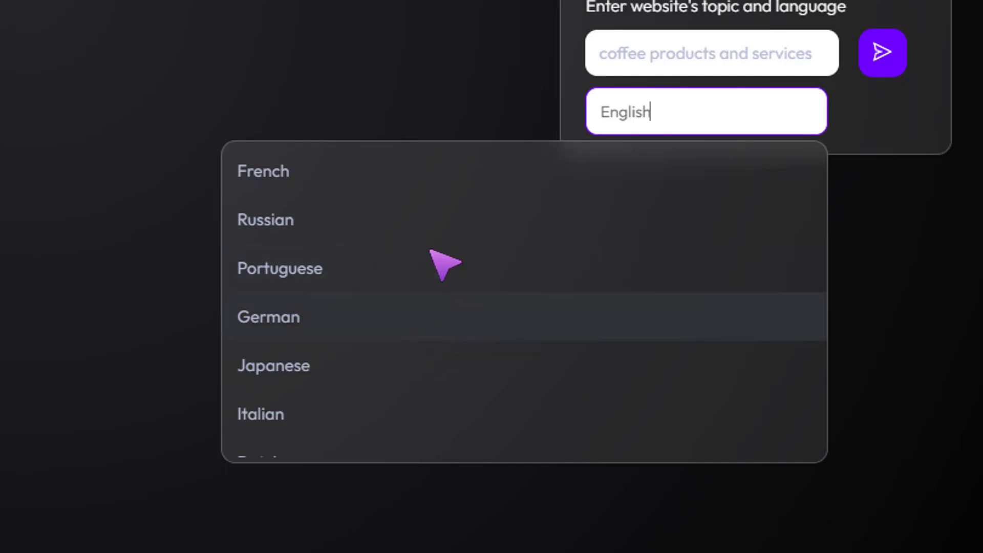
{"action": "scroll", "coordinate": [389, 277], "scroll_direction": "up", "scroll_amount": 5}
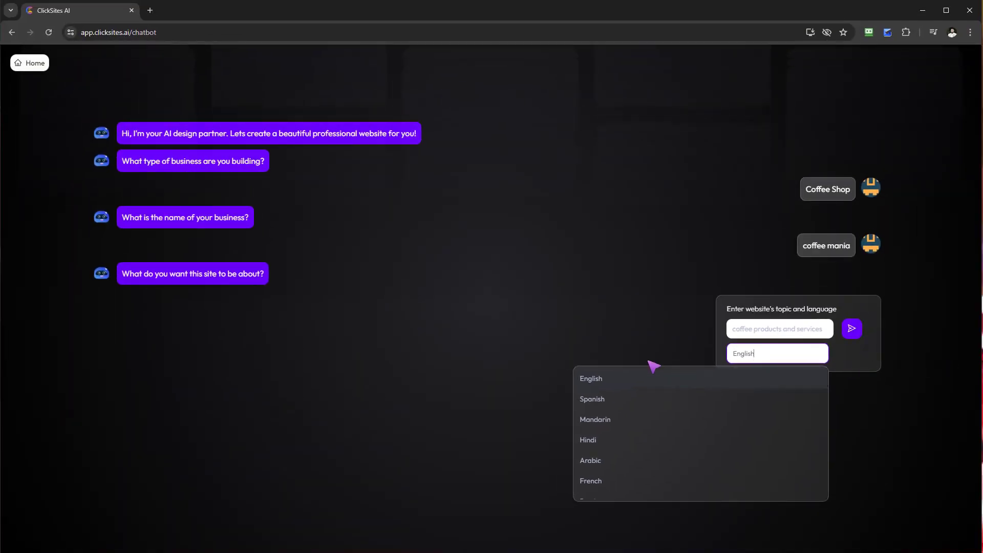
{"action": "left_click", "coordinate": [617, 382]}
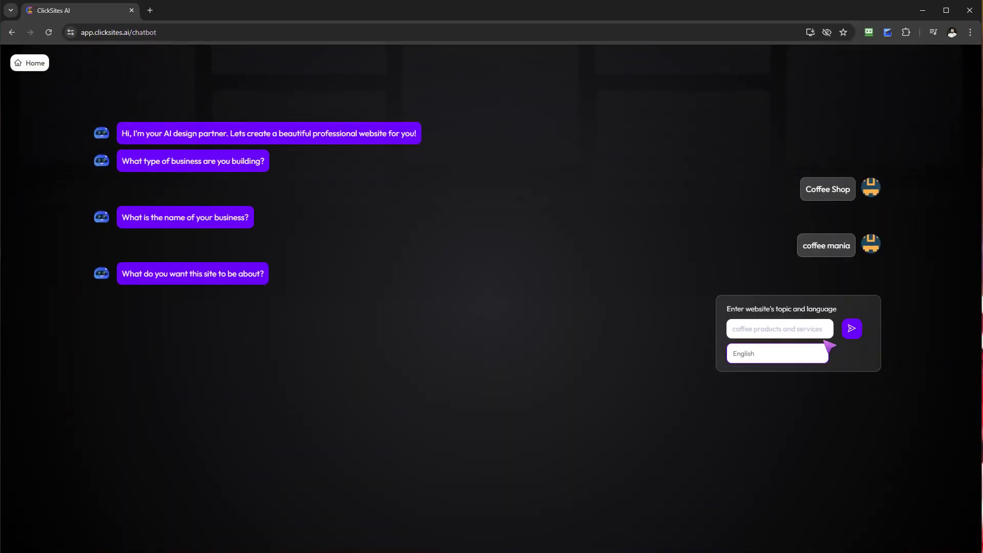
Step: Send the topic, insert 'create the perfect coffee blend' after Services in the outline, and submit it
{"action": "left_click", "coordinate": [852, 333]}
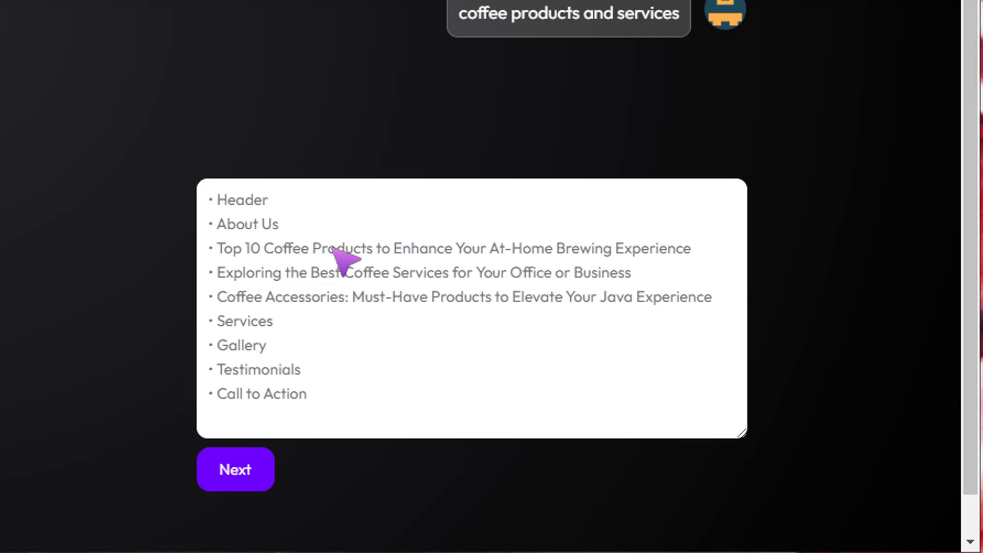
{"action": "left_click", "coordinate": [378, 249]}
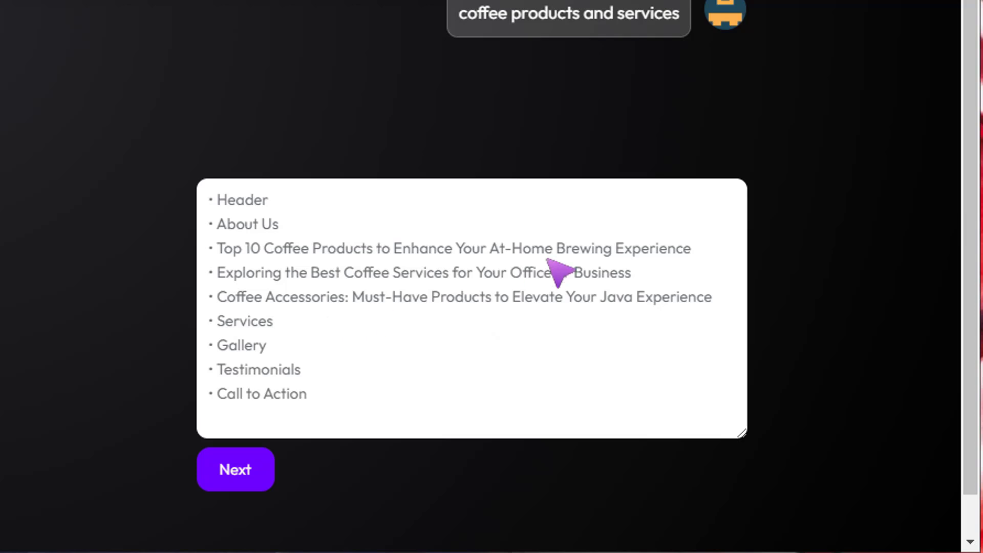
{"action": "key", "text": "Return"}
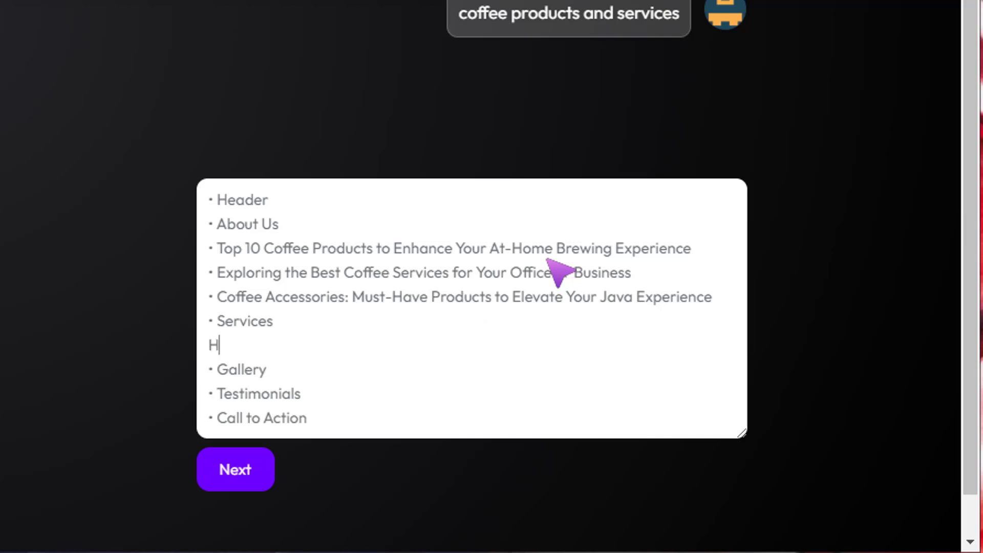
{"action": "type", "text": "creat the per"}
{"action": "key", "text": "BackSpace"}
{"action": "type", "text": "fectr"}
{"action": "key", "text": "BackSpace"}
{"action": "type", "text": "cpf"}
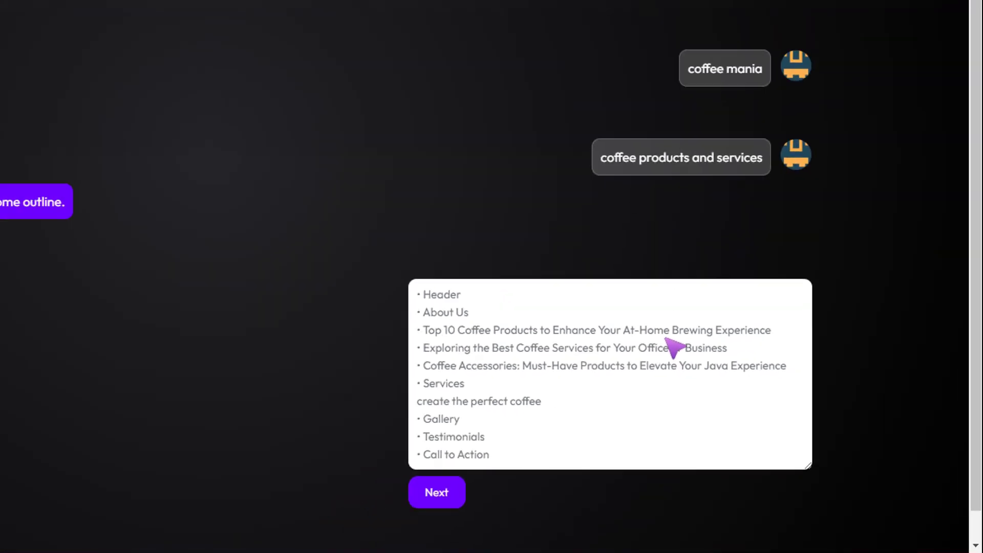
{"action": "type", "text": " blend"}
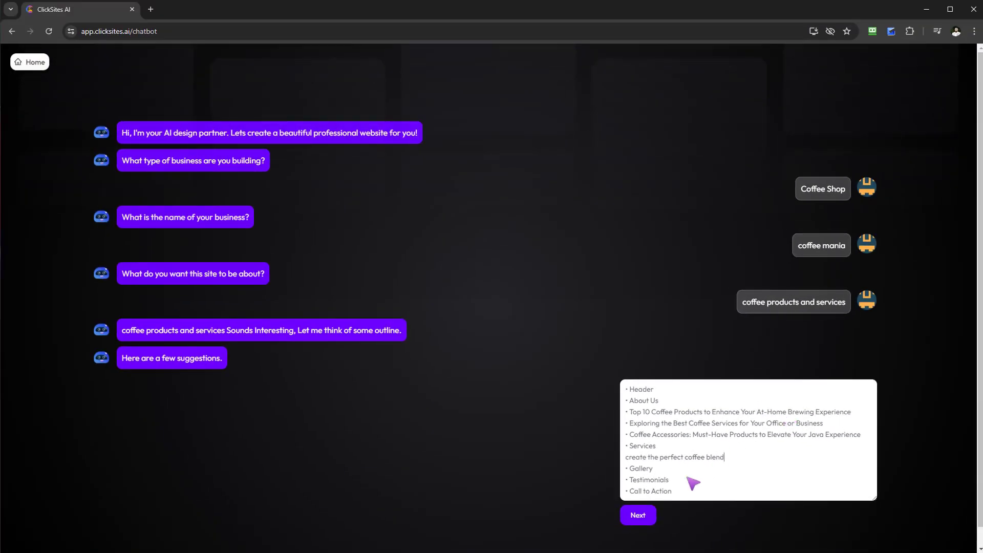
{"action": "left_click", "coordinate": [641, 515]}
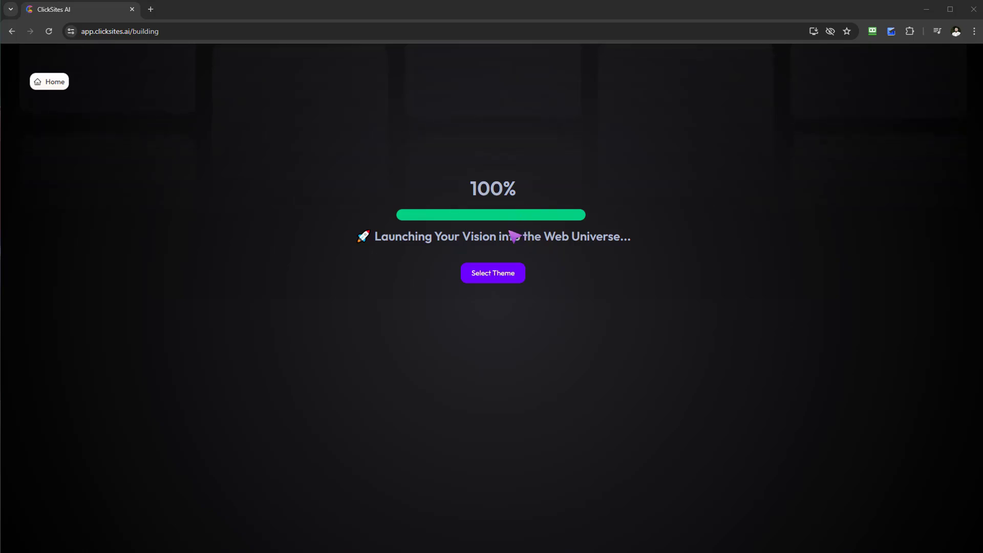
Step: Browse the theme grid and choose the Savor the Flavor meal-delivery theme
{"action": "left_click", "coordinate": [499, 281]}
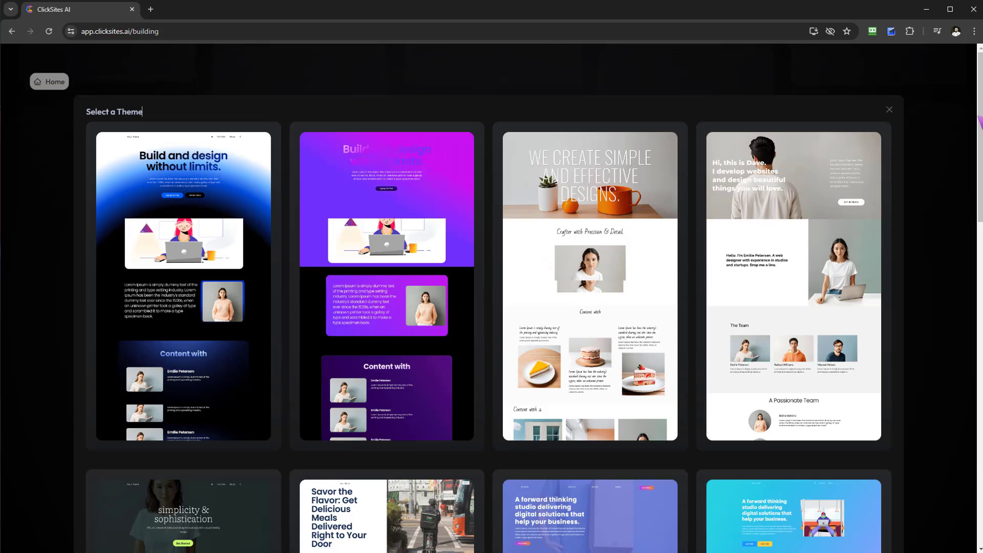
{"action": "key", "text": "Escape"}
{"action": "left_click", "coordinate": [505, 280]}
{"action": "mouse_move", "coordinate": [979, 159]}
{"action": "left_mouse_down"}
{"action": "mouse_move", "coordinate": [970, 288]}
{"action": "mouse_move", "coordinate": [981, 148]}
{"action": "left_mouse_up"}
{"action": "scroll", "coordinate": [743, 296], "scroll_direction": "down", "scroll_amount": 5}
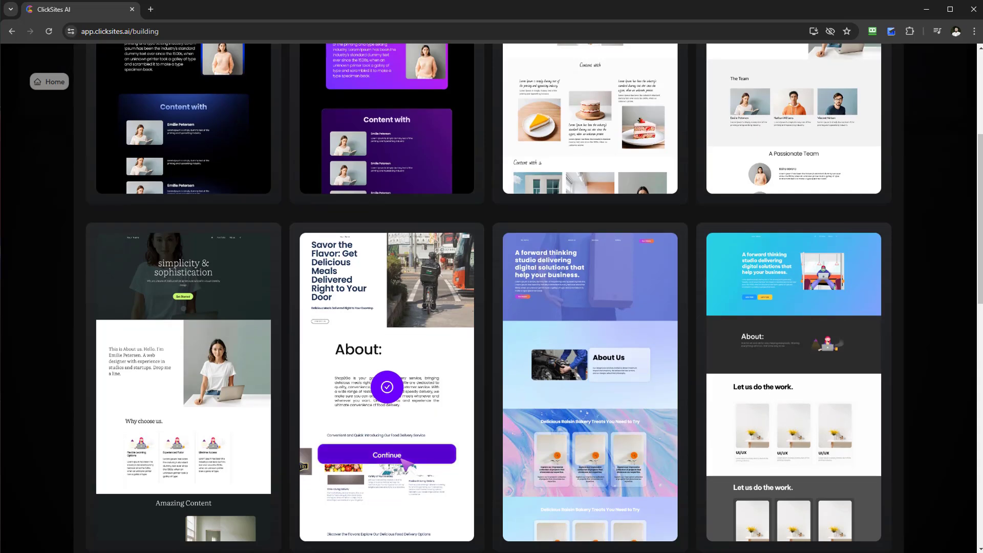
{"action": "scroll", "coordinate": [730, 412], "scroll_direction": "up", "scroll_amount": 5}
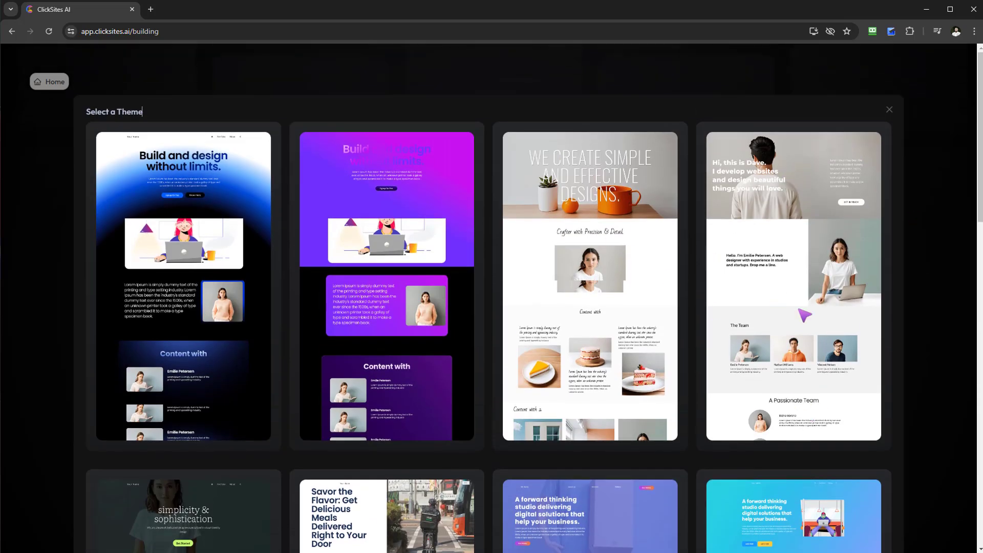
{"action": "scroll", "coordinate": [512, 359], "scroll_direction": "down", "scroll_amount": 5}
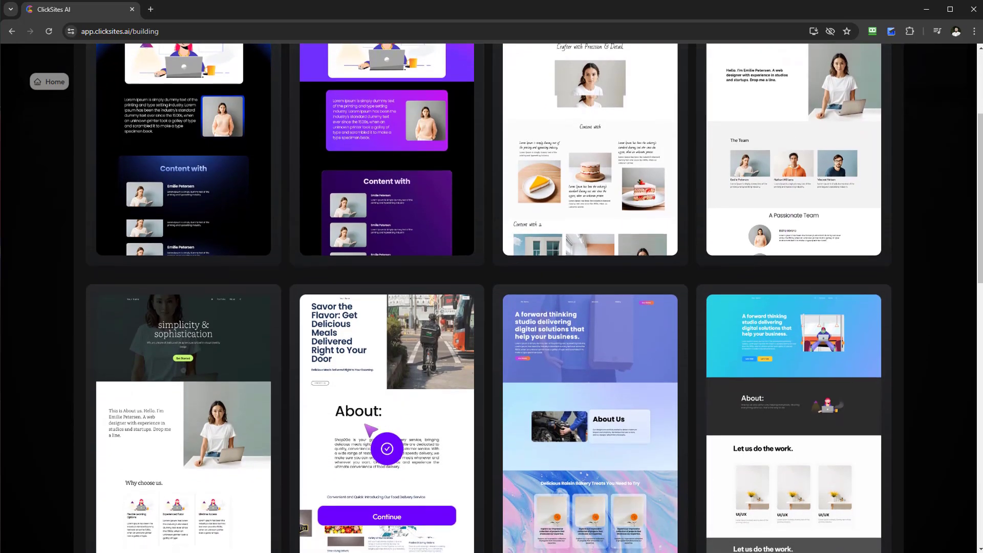
{"action": "scroll", "coordinate": [286, 377], "scroll_direction": "down", "scroll_amount": 3}
{"action": "scroll", "coordinate": [361, 373], "scroll_direction": "up", "scroll_amount": 5}
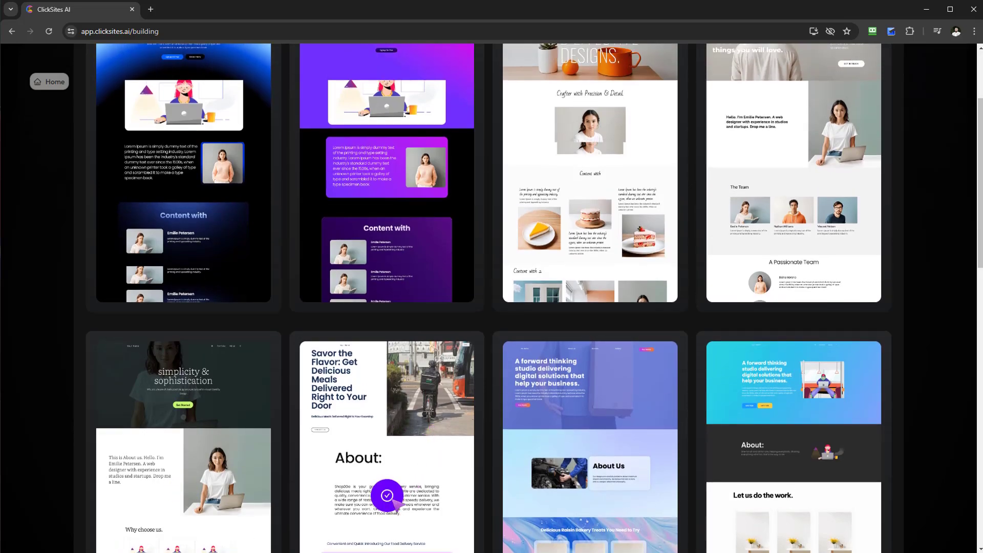
{"action": "scroll", "coordinate": [689, 393], "scroll_direction": "up", "scroll_amount": 1}
{"action": "scroll", "coordinate": [408, 294], "scroll_direction": "down", "scroll_amount": 6}
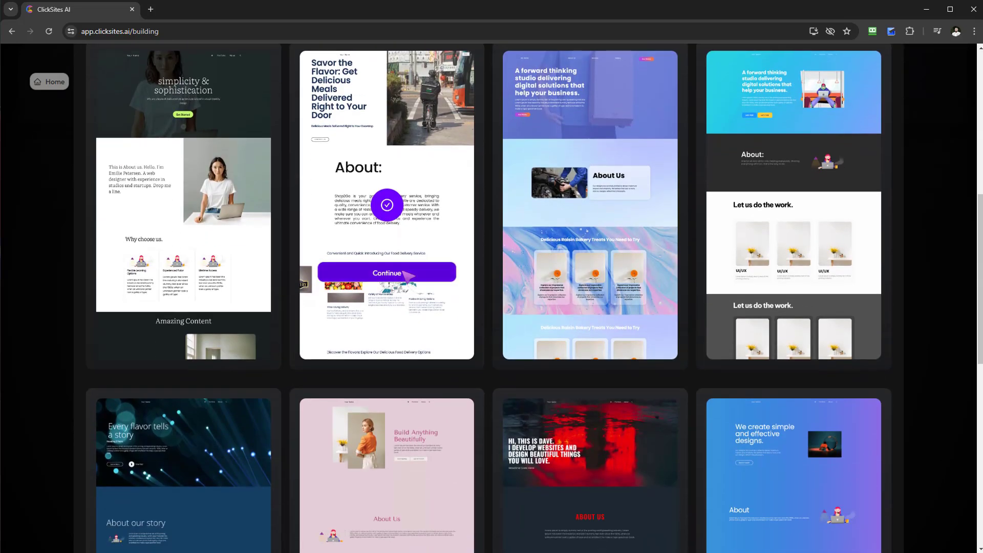
{"action": "left_click", "coordinate": [409, 276]}
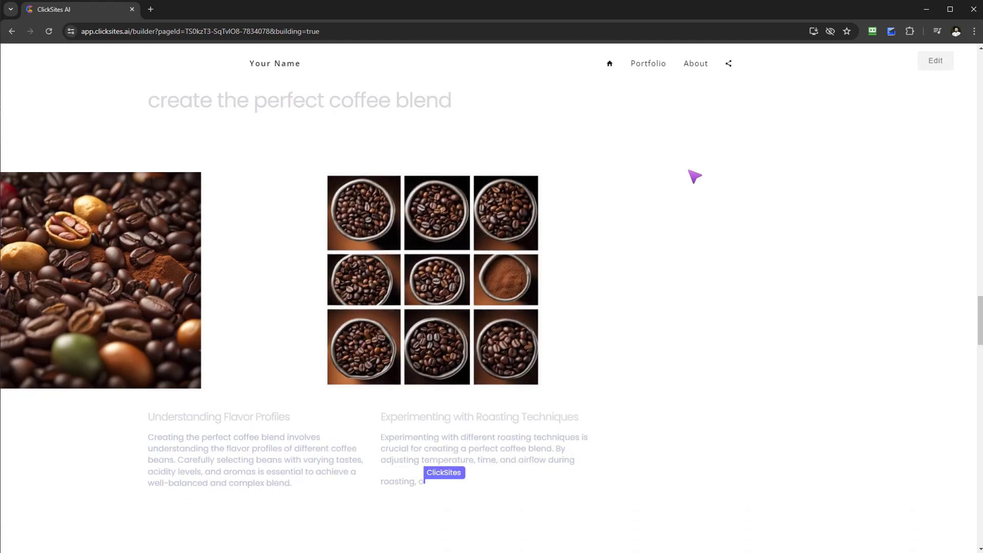
Step: Scroll the coffee mania page and jump via the nav icons to Our Services and Gallery
{"action": "left_click_drag", "start_coordinate": [979, 336], "coordinate": [955, 76]}
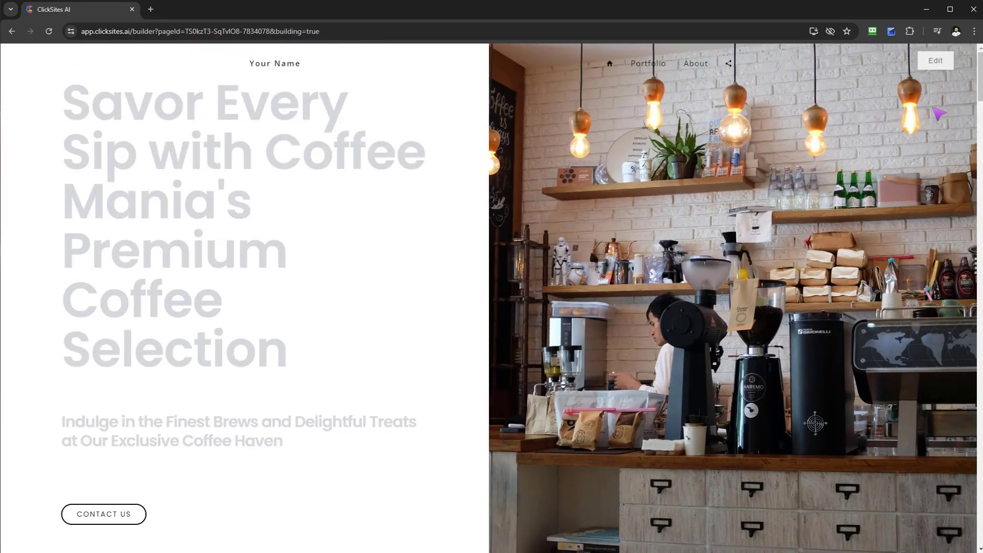
{"action": "left_click", "coordinate": [614, 65]}
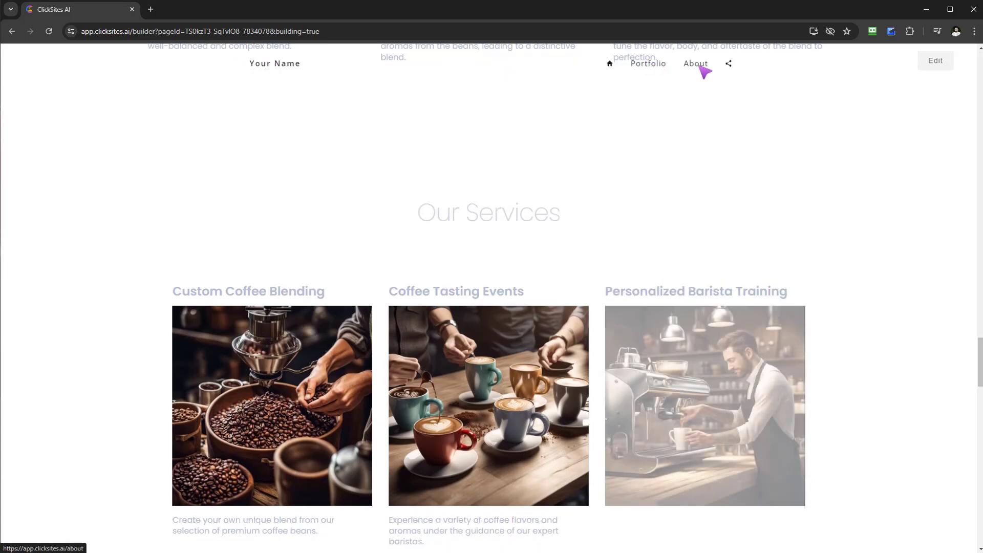
{"action": "left_click", "coordinate": [729, 65]}
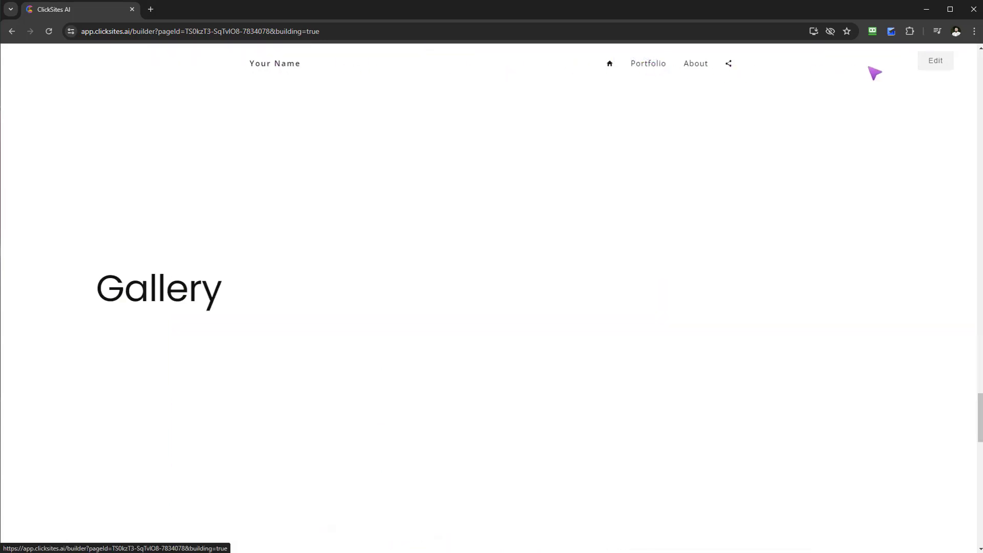
{"action": "scroll", "coordinate": [958, 475], "scroll_direction": "down", "scroll_amount": 5}
{"action": "left_click_drag", "start_coordinate": [981, 449], "coordinate": [969, 76]}
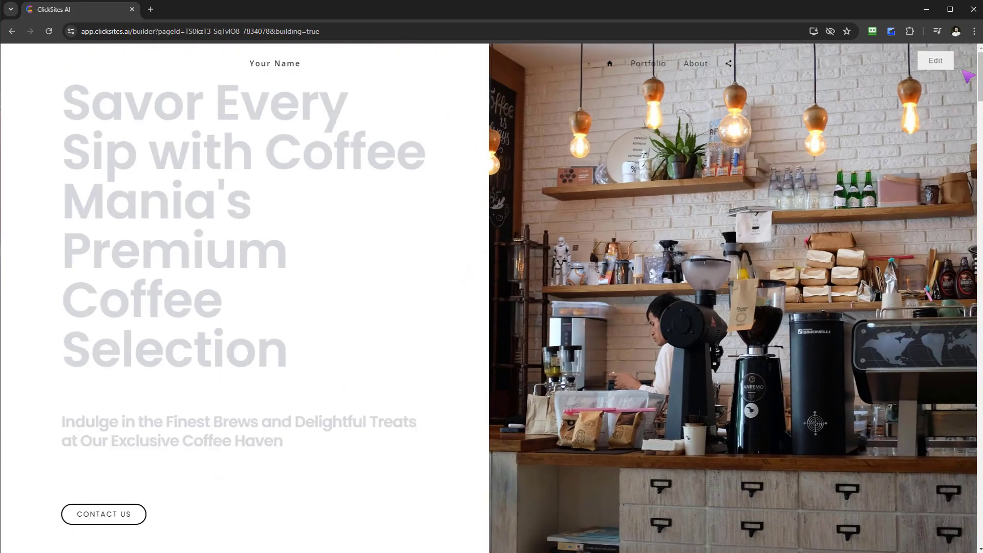